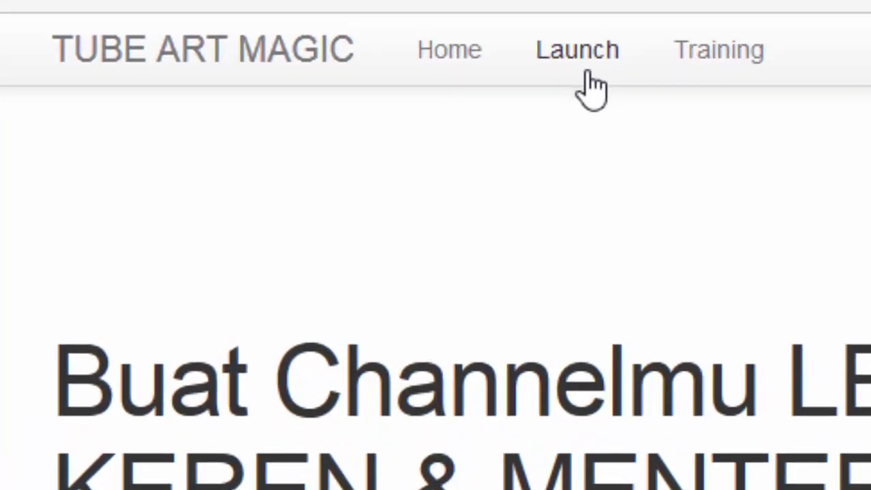
Step: Launch the channel-art editor and start a design from the Hostel template with the BACKPACK banner
{"action": "left_click", "coordinate": [586, 71]}
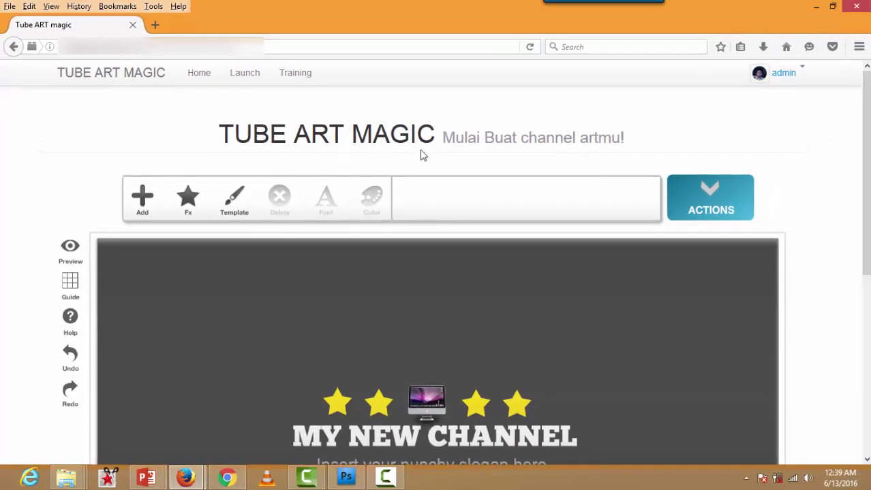
{"action": "scroll", "coordinate": [422, 154], "scroll_direction": "down", "scroll_amount": 2}
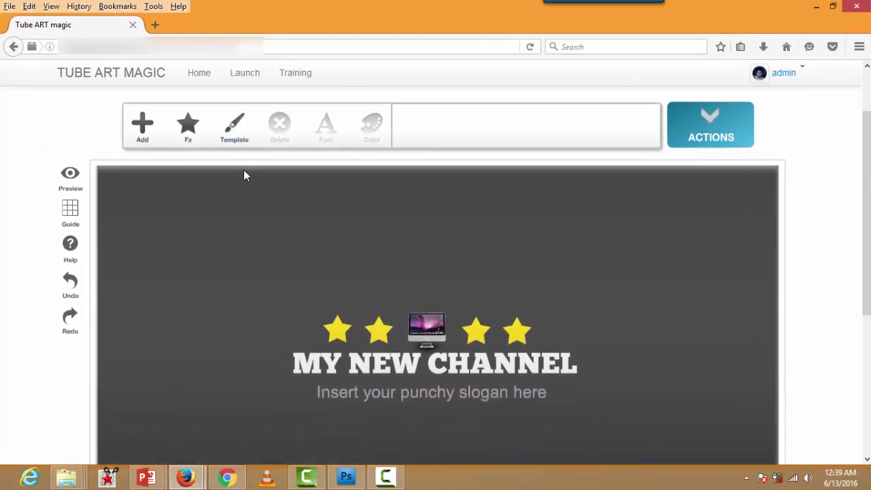
{"action": "left_click", "coordinate": [235, 129]}
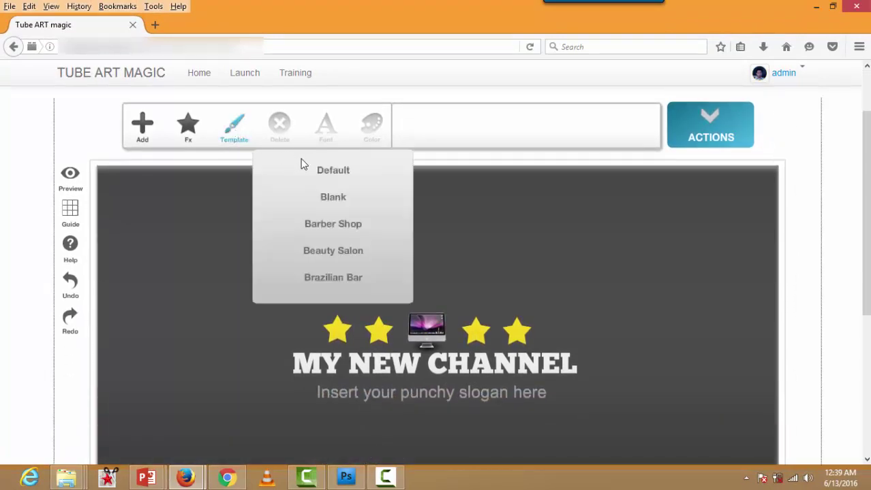
{"action": "scroll", "coordinate": [320, 170], "scroll_direction": "down", "scroll_amount": 2}
{"action": "scroll", "coordinate": [327, 196], "scroll_direction": "down", "scroll_amount": 10}
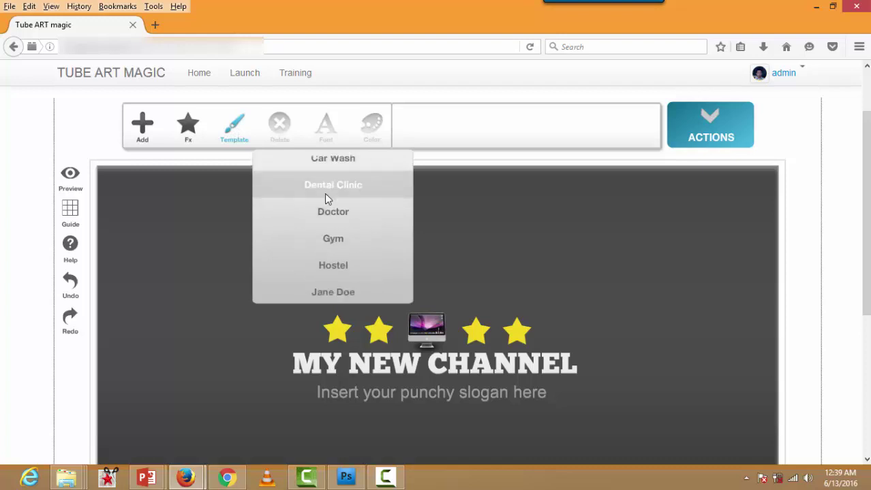
{"action": "scroll", "coordinate": [337, 269], "scroll_direction": "down", "scroll_amount": 10}
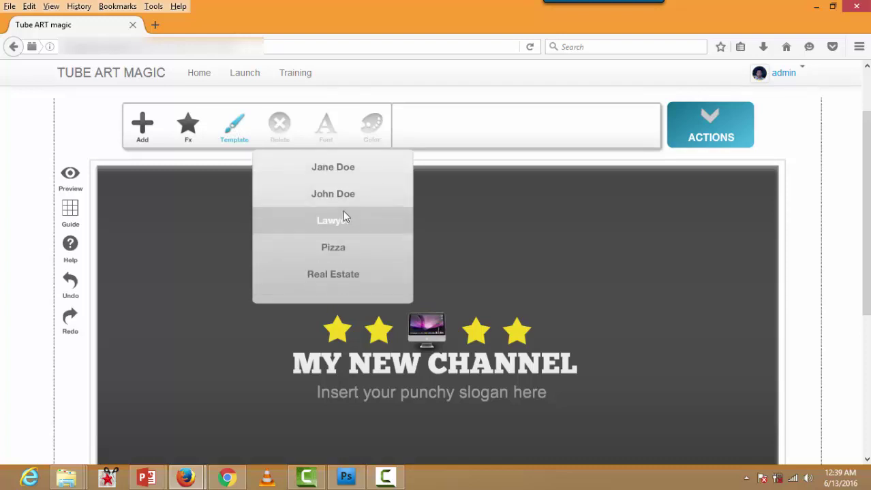
{"action": "scroll", "coordinate": [336, 177], "scroll_direction": "up", "scroll_amount": 1}
{"action": "scroll", "coordinate": [320, 181], "scroll_direction": "down", "scroll_amount": 2}
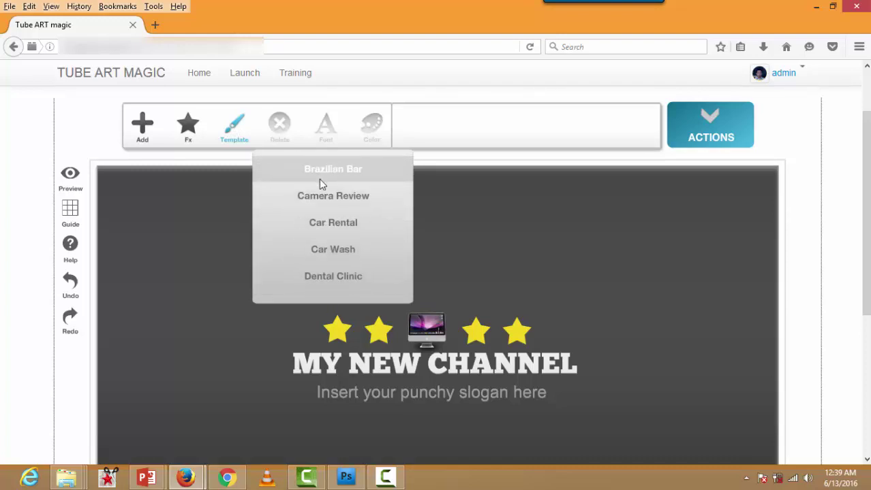
{"action": "scroll", "coordinate": [321, 181], "scroll_direction": "down", "scroll_amount": 3}
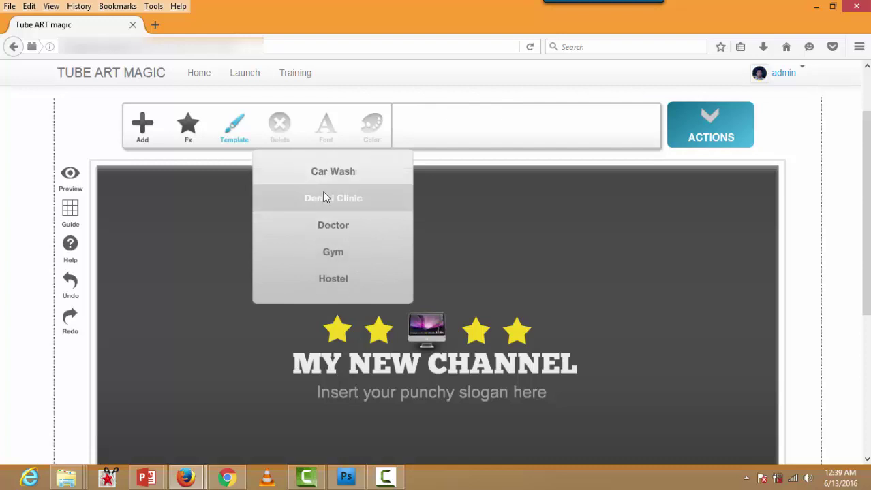
{"action": "scroll", "coordinate": [327, 201], "scroll_direction": "down", "scroll_amount": 2}
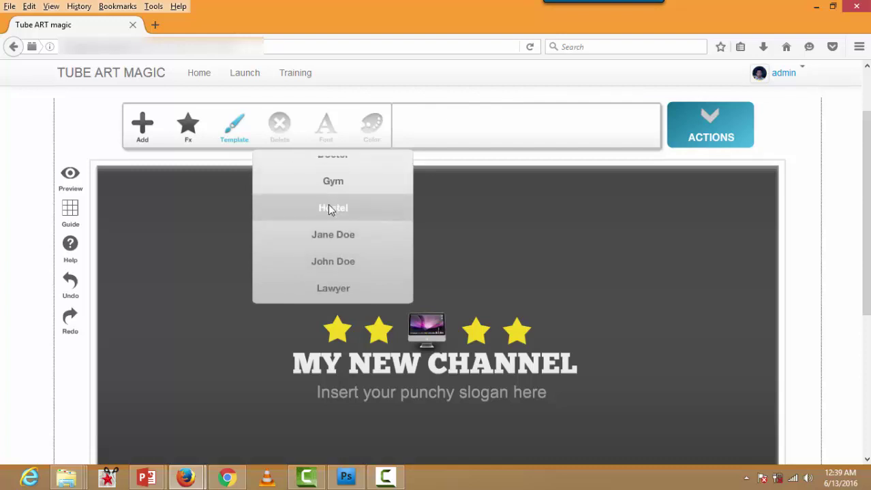
{"action": "left_click", "coordinate": [331, 208]}
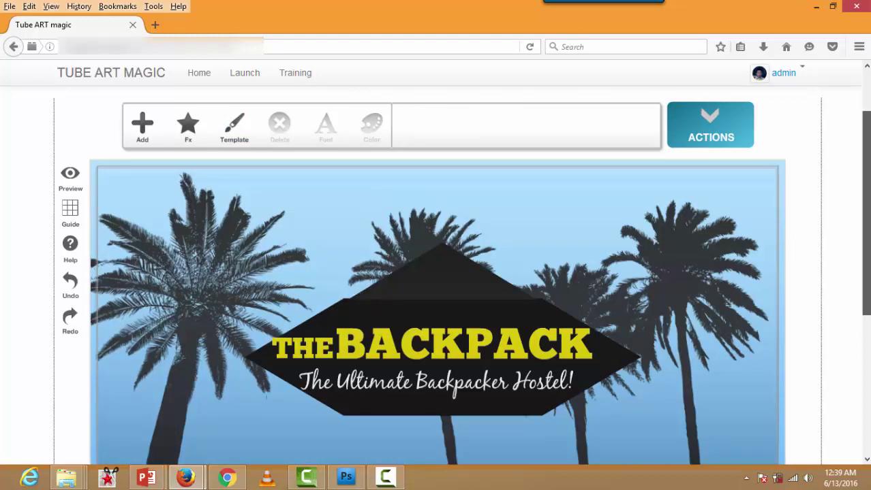
Step: Replace the BACKPACK headline word with 'EDIT sesuai kebutuha'
{"action": "scroll", "coordinate": [868, 188], "scroll_direction": "down", "scroll_amount": 2}
{"action": "left_click", "coordinate": [402, 274]}
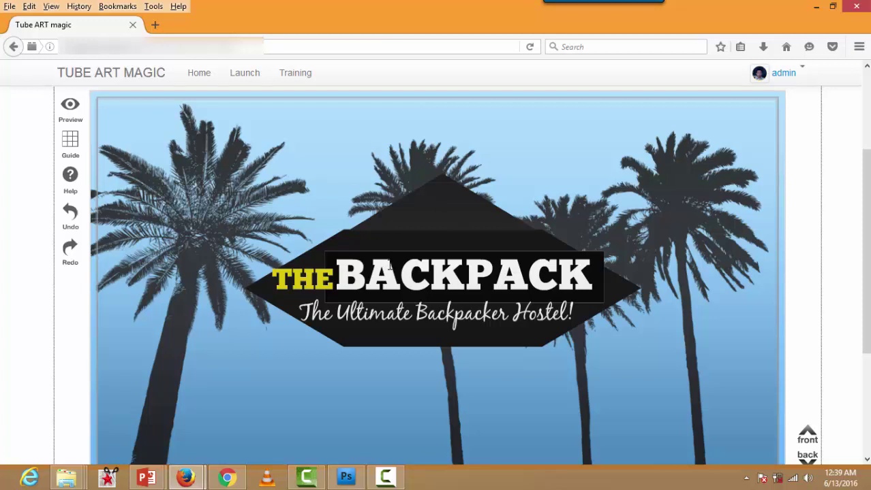
{"action": "type", "text": "EDIT"}
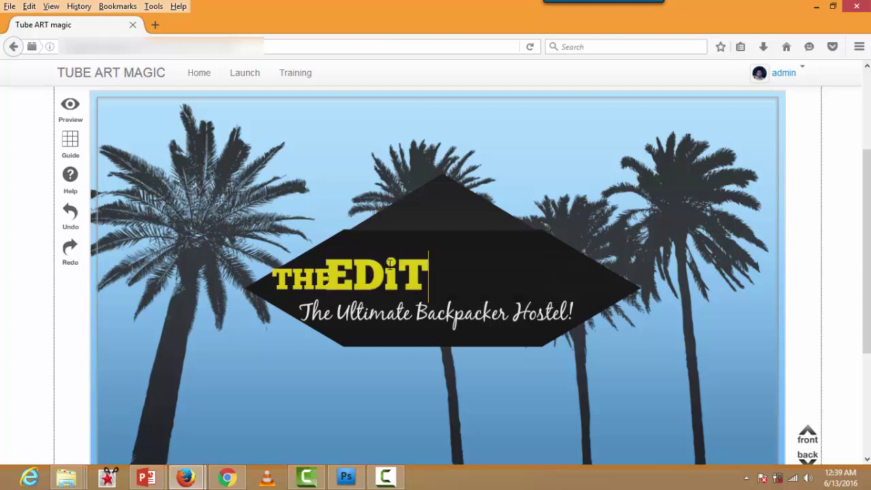
{"action": "type", "text": " sesuai k"}
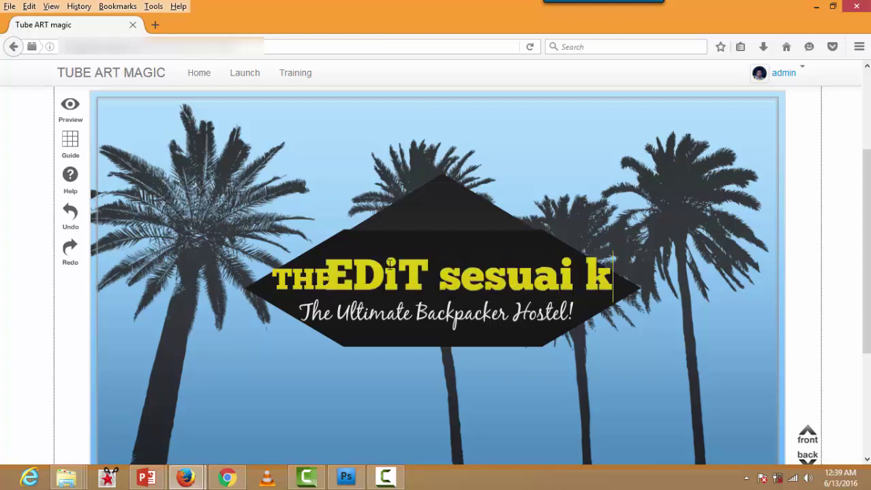
{"action": "type", "text": "ebutuha"}
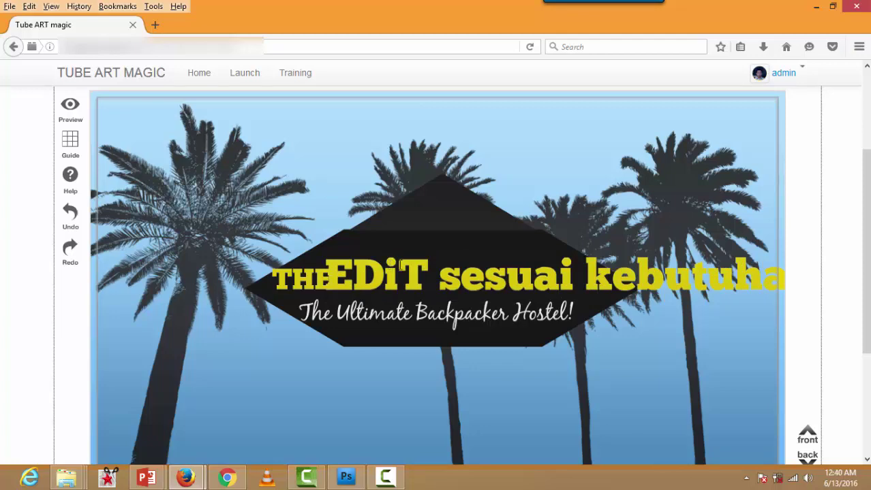
Step: Rotate the new headline counter-clockwise and set it on the dark banner beside THE
{"action": "left_click_drag", "start_coordinate": [361, 279], "coordinate": [366, 310]}
{"action": "left_click_drag", "start_coordinate": [305, 390], "coordinate": [342, 412]}
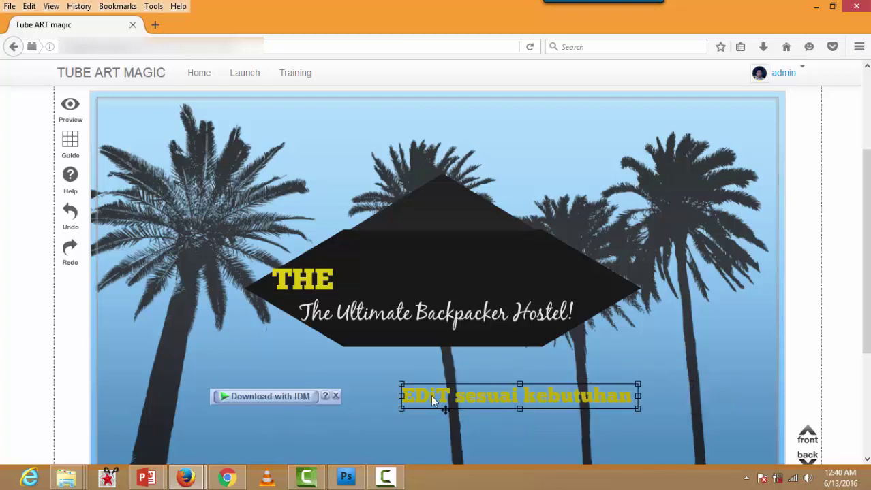
{"action": "left_click_drag", "start_coordinate": [431, 399], "coordinate": [603, 385]}
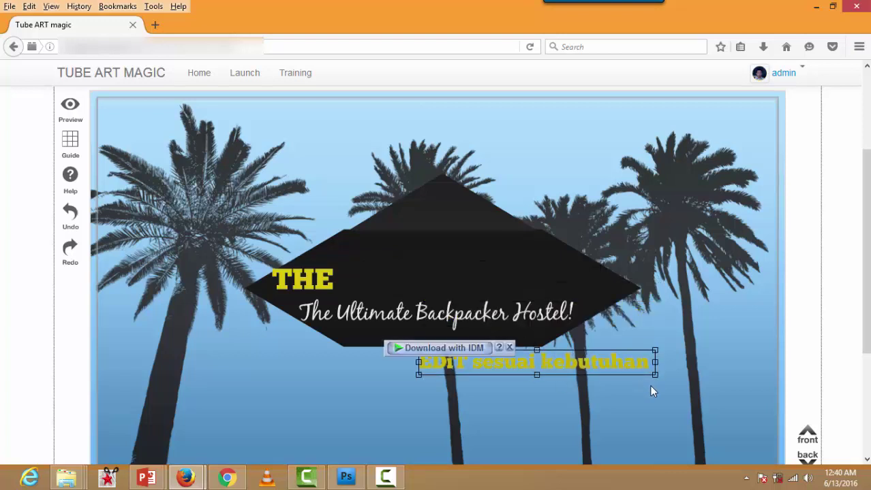
{"action": "left_click_drag", "start_coordinate": [657, 380], "coordinate": [636, 356]}
{"action": "left_click_drag", "start_coordinate": [544, 363], "coordinate": [450, 271]}
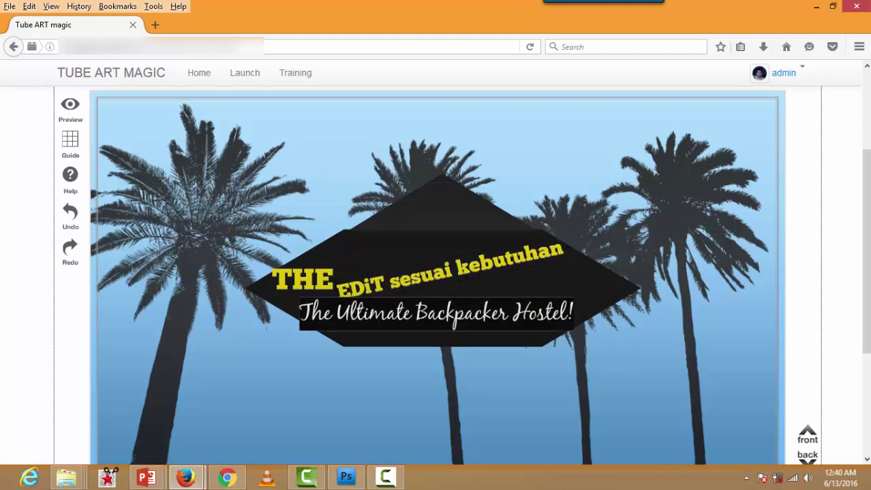
Step: Change the tagline to 'Hanya sebagai contoh ini!!' and shift it slightly right
{"action": "type", "text": "Hanya seba"}
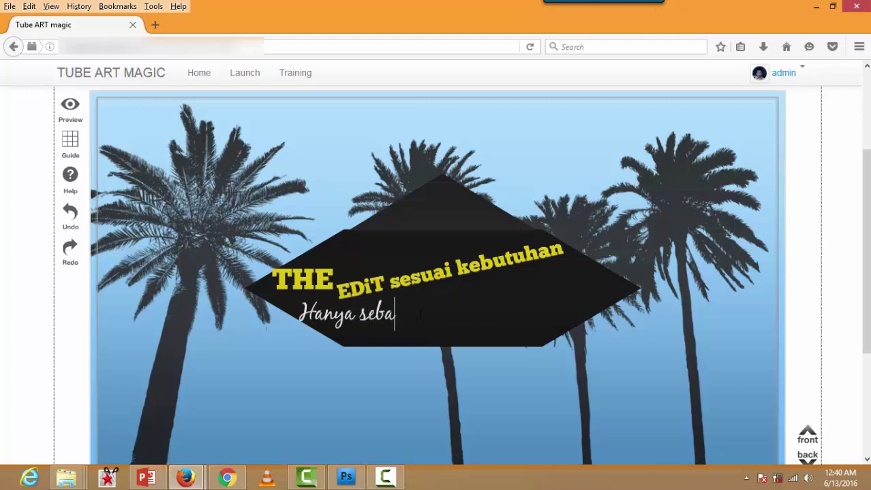
{"action": "type", "text": "gai contoh n"}
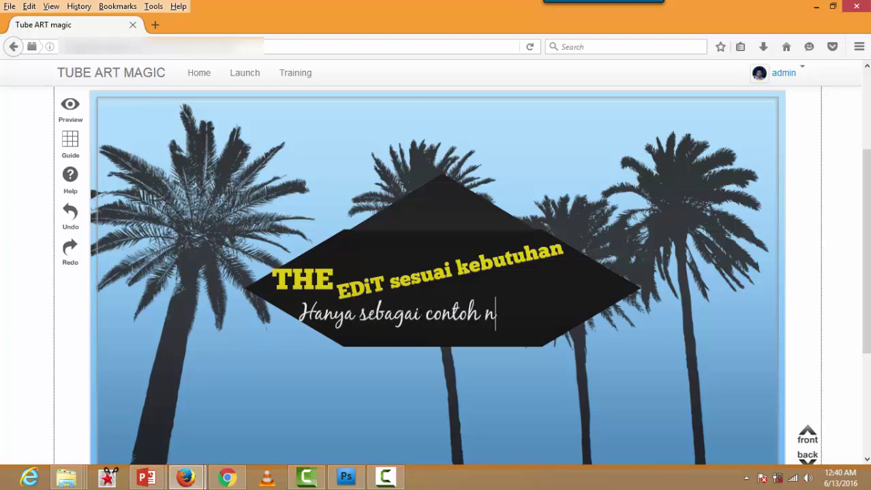
{"action": "key", "text": "BackSpace"}
{"action": "type", "text": "ini!!"}
{"action": "left_click", "coordinate": [440, 315]}
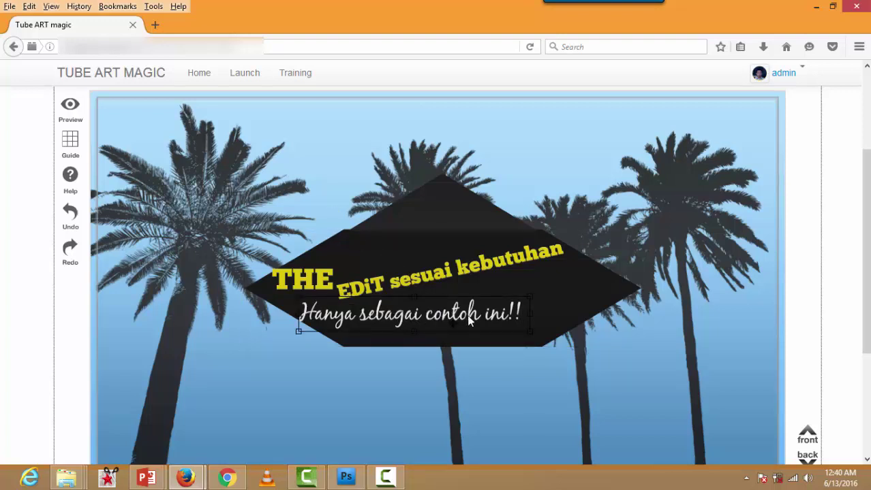
{"action": "left_click_drag", "start_coordinate": [469, 320], "coordinate": [503, 323]}
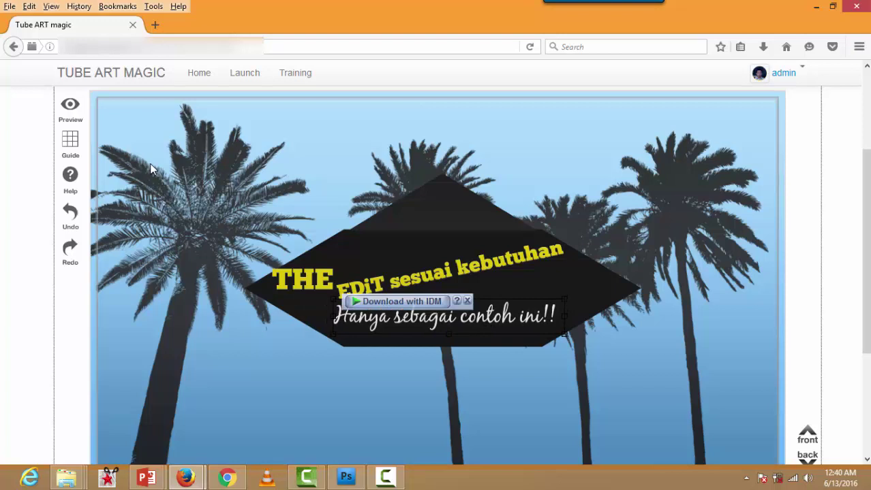
{"action": "scroll", "coordinate": [206, 149], "scroll_direction": "up", "scroll_amount": 2}
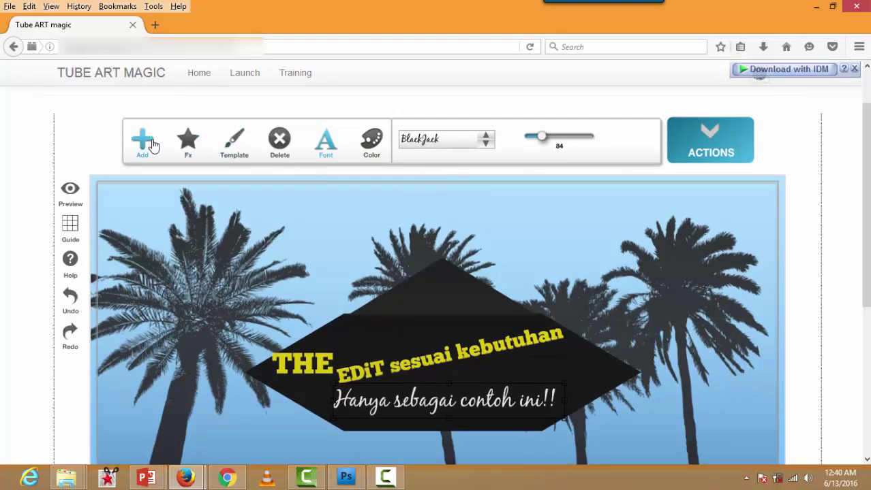
Step: Add a Facebook 'Like us' social icon and move it to the banner's right tip
{"action": "left_click", "coordinate": [147, 145]}
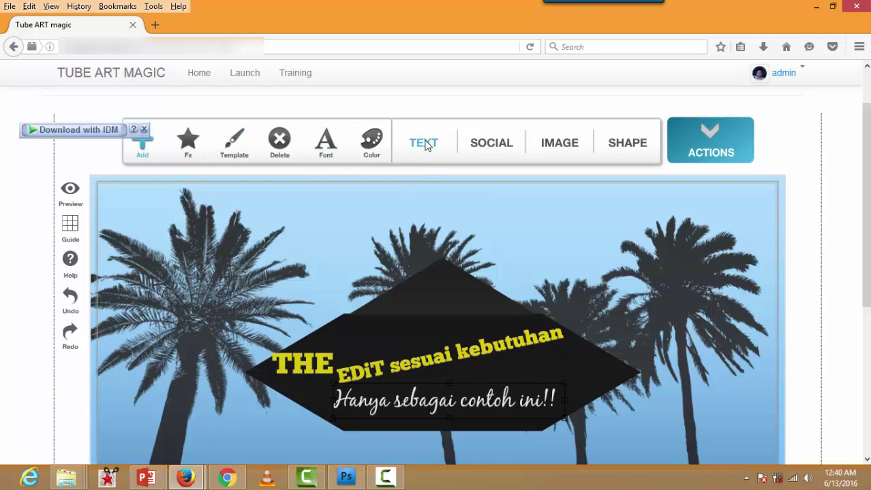
{"action": "left_click", "coordinate": [496, 148]}
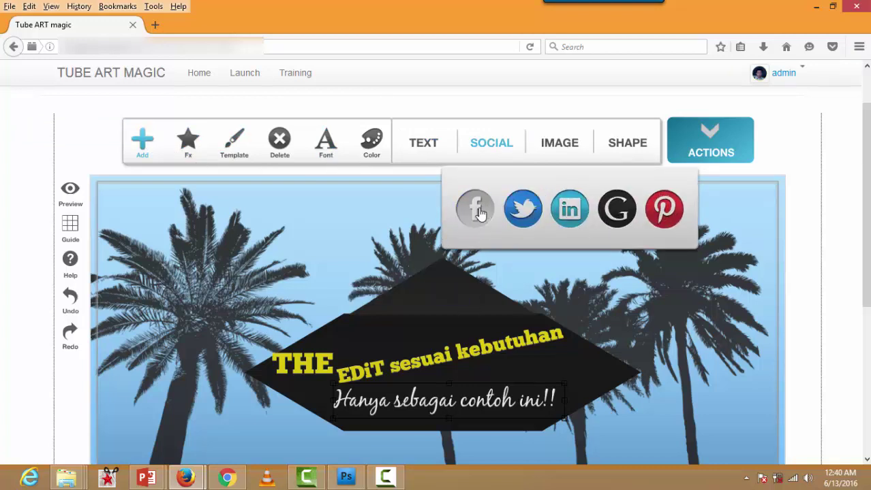
{"action": "left_click", "coordinate": [477, 218]}
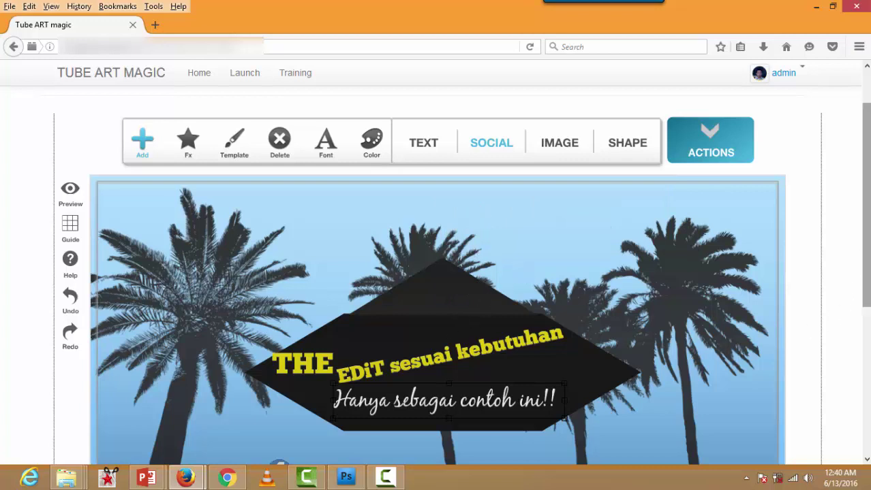
{"action": "scroll", "coordinate": [849, 296], "scroll_direction": "down", "scroll_amount": 3}
{"action": "left_click", "coordinate": [283, 363]}
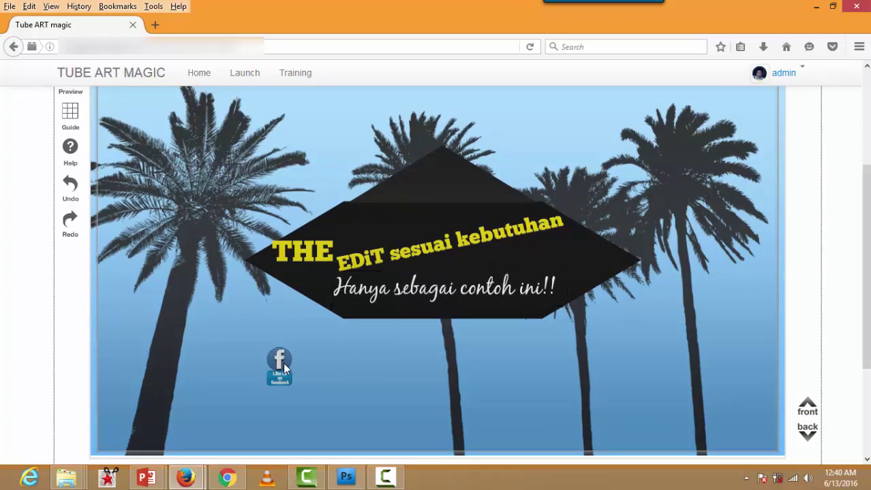
{"action": "left_click_drag", "start_coordinate": [295, 332], "coordinate": [648, 285]}
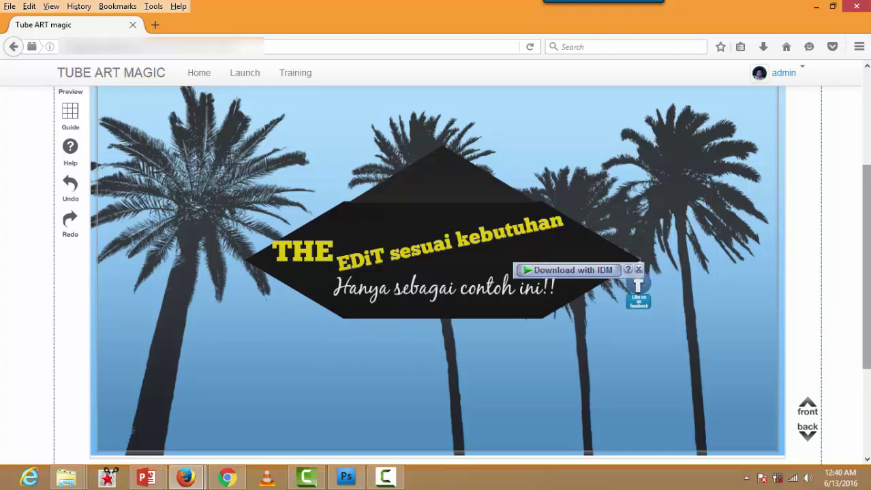
{"action": "scroll", "coordinate": [494, 191], "scroll_direction": "up", "scroll_amount": 3}
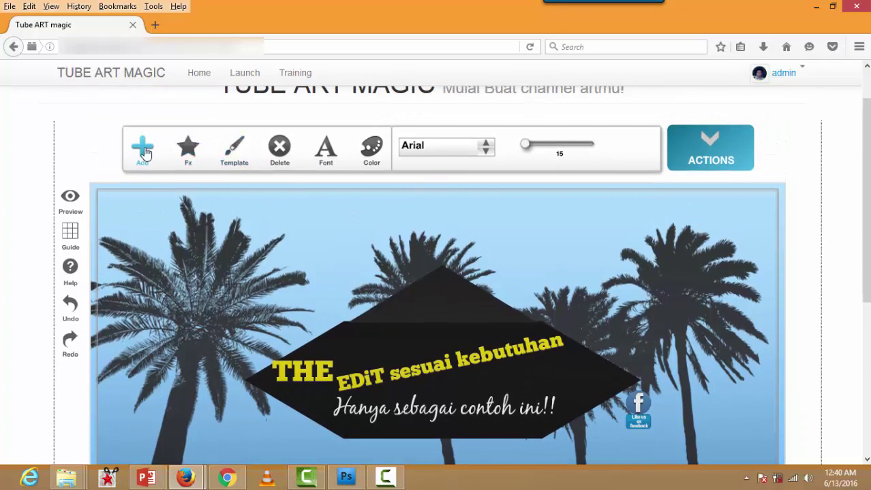
Step: Show the Add element options and close the image upload dialog without choosing a file
{"action": "left_click", "coordinate": [142, 148]}
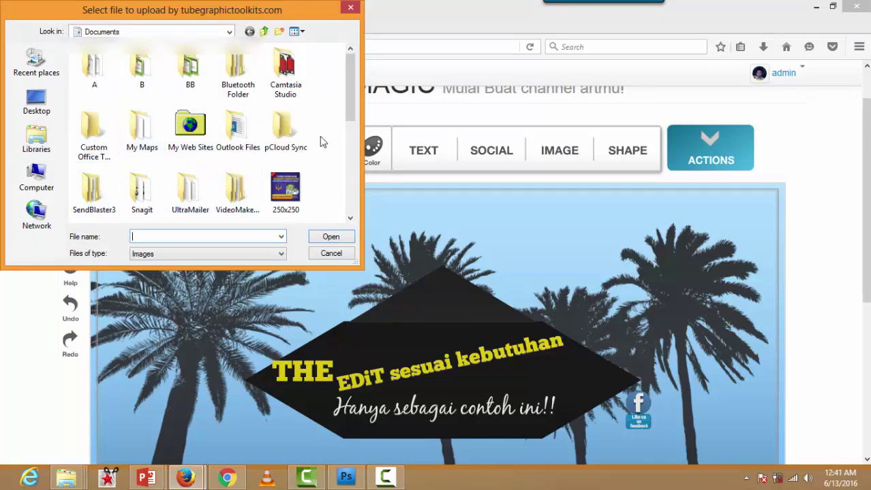
{"action": "left_click", "coordinate": [352, 9]}
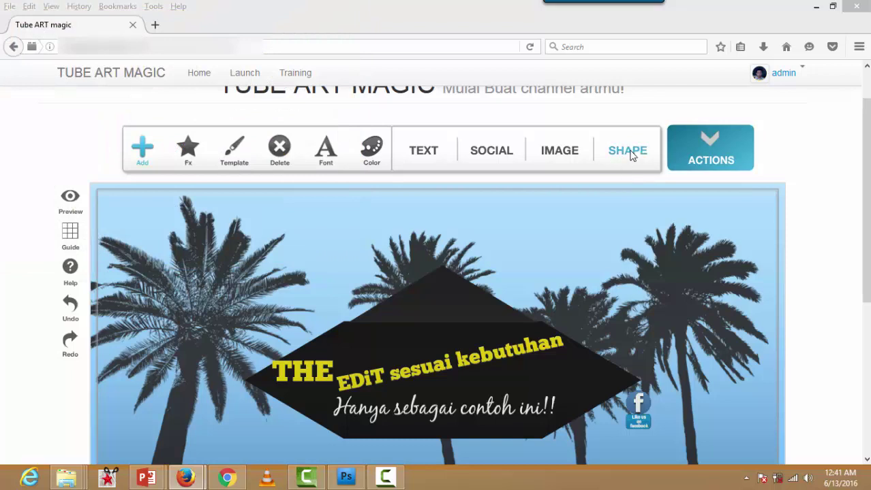
Step: Add a circle shape to the banner and enlarge it
{"action": "left_click", "coordinate": [631, 156]}
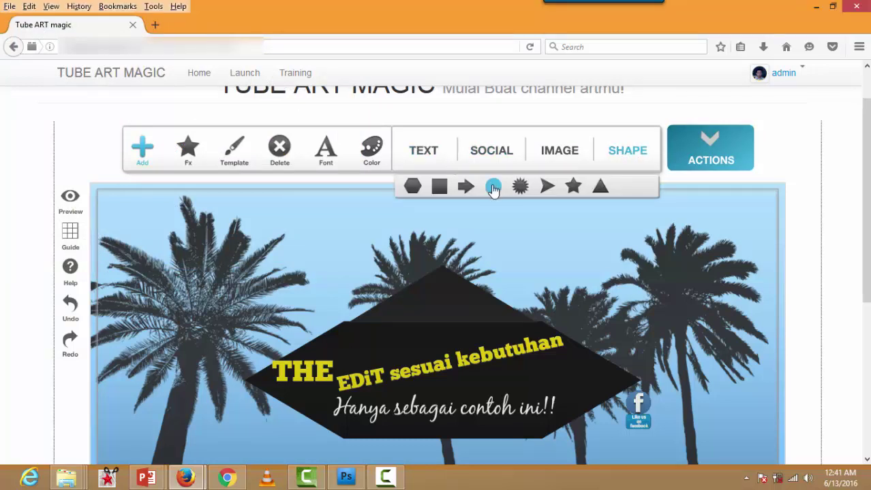
{"action": "left_click", "coordinate": [493, 188]}
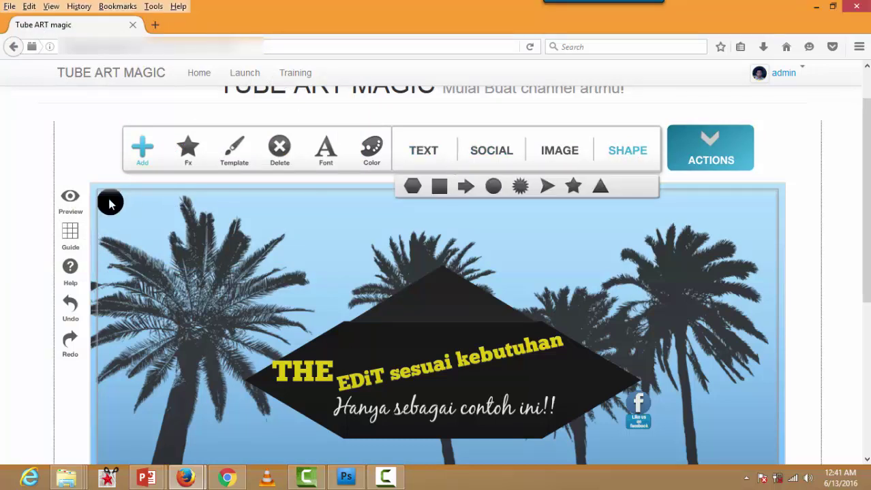
{"action": "left_click", "coordinate": [109, 204]}
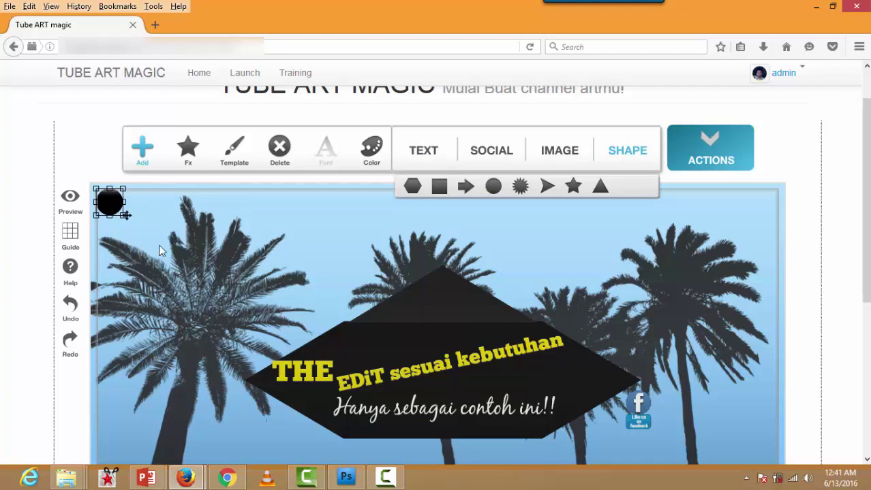
{"action": "left_click_drag", "start_coordinate": [122, 211], "coordinate": [333, 328]}
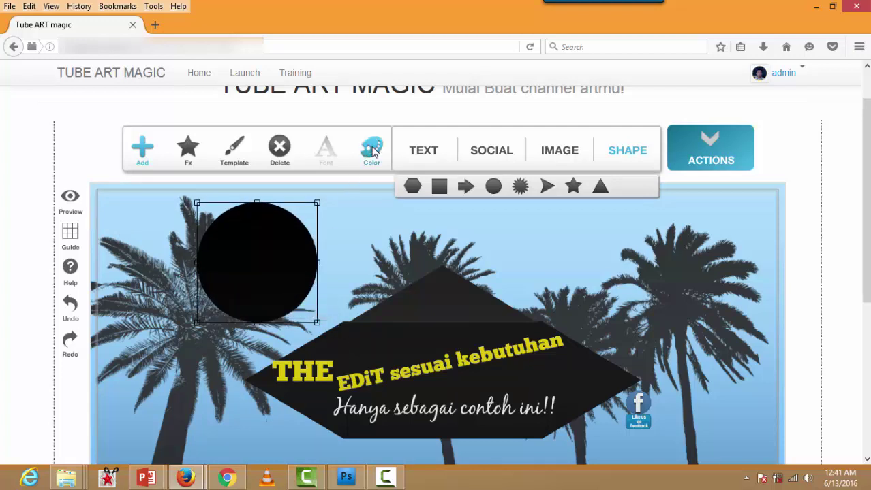
Step: Recolour the circle blue and move it to the banner's right side
{"action": "left_click", "coordinate": [373, 152]}
{"action": "left_click", "coordinate": [379, 208]}
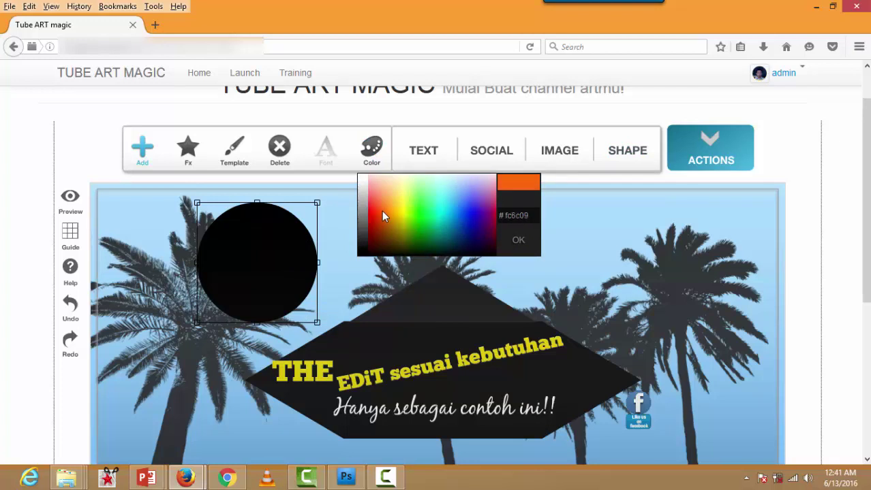
{"action": "left_click", "coordinate": [316, 216]}
{"action": "left_click", "coordinate": [371, 151]}
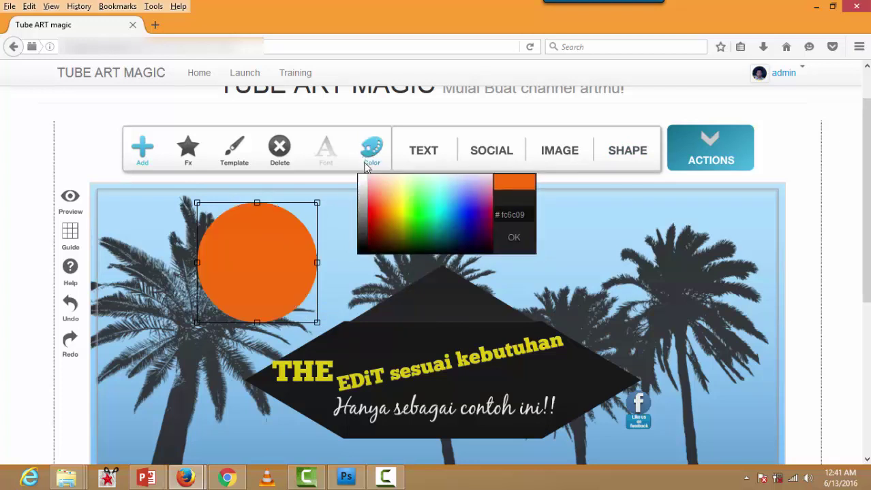
{"action": "left_click_drag", "start_coordinate": [438, 218], "coordinate": [468, 204]}
{"action": "left_click", "coordinate": [468, 204]}
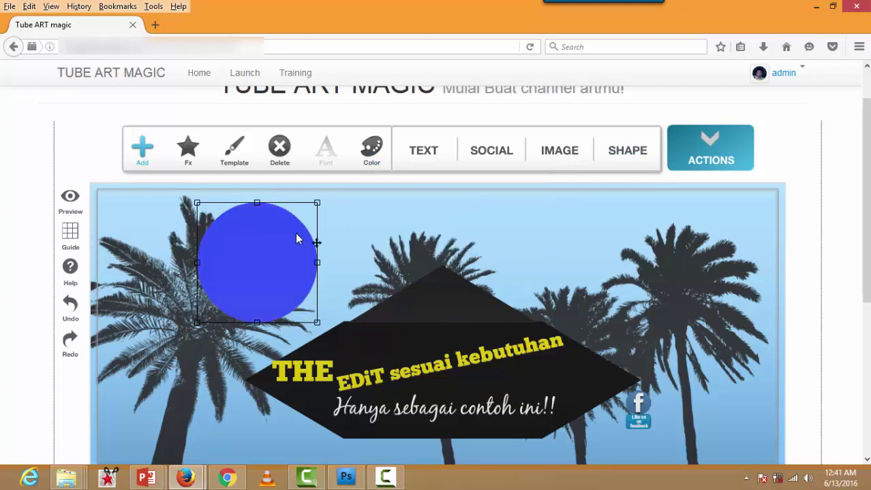
{"action": "left_click_drag", "start_coordinate": [297, 238], "coordinate": [647, 237]}
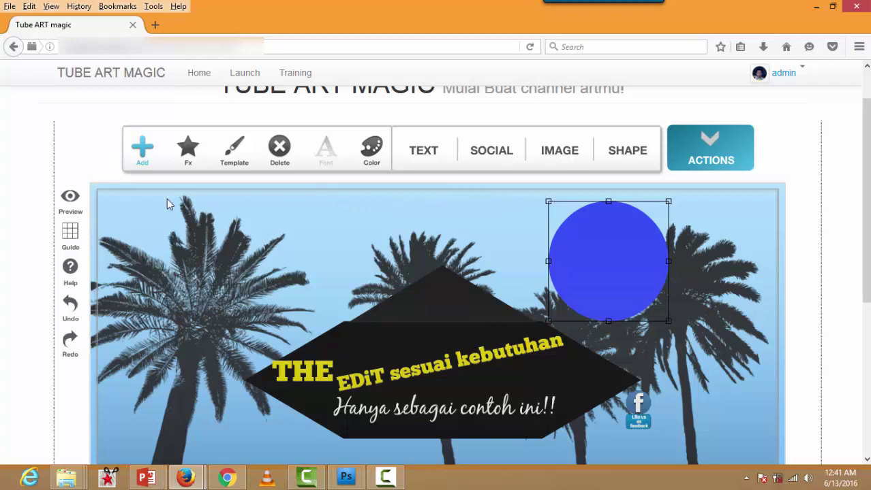
{"action": "left_click", "coordinate": [71, 198]}
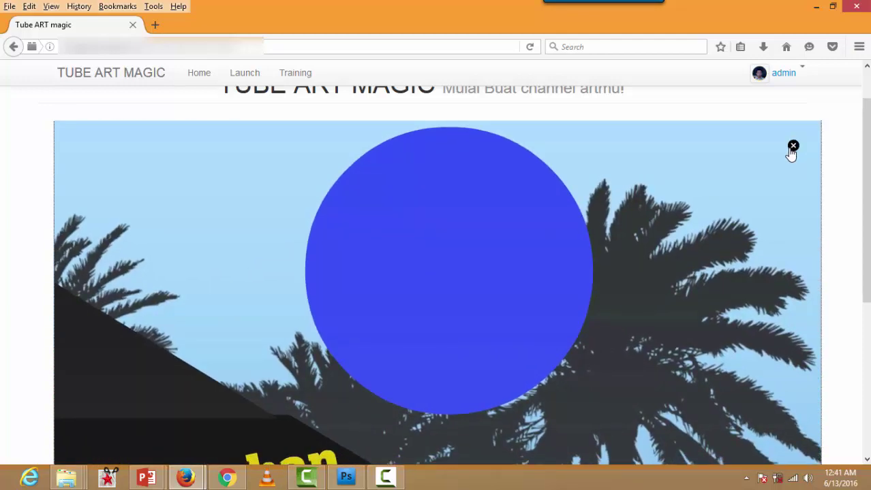
{"action": "left_click", "coordinate": [793, 147]}
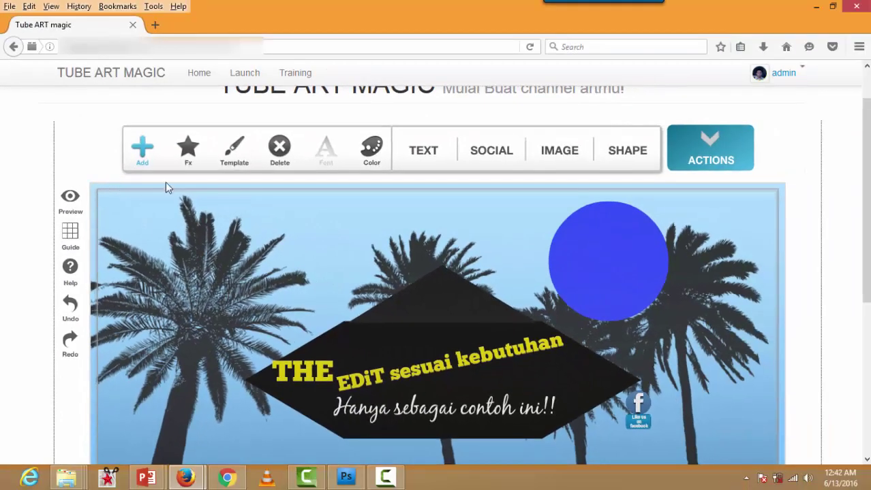
Step: Try the gold pattern fill and a Smooth light glow, then delete the glow
{"action": "left_click", "coordinate": [190, 150]}
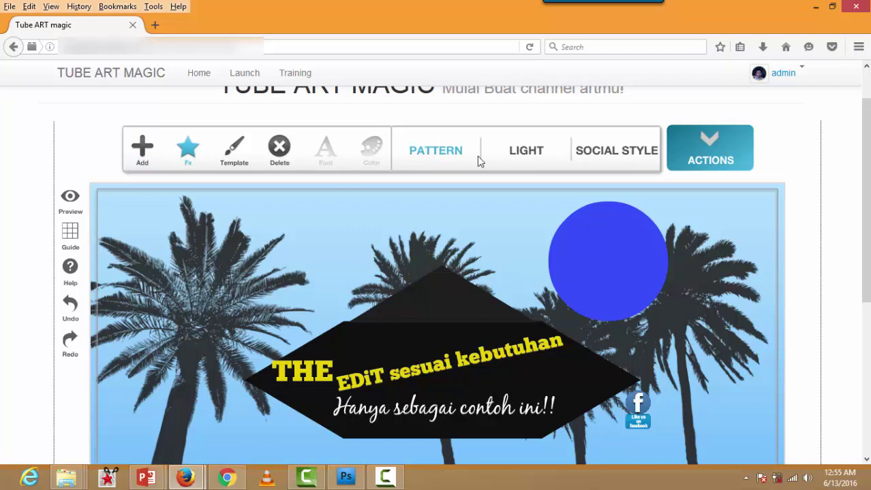
{"action": "left_click", "coordinate": [430, 153]}
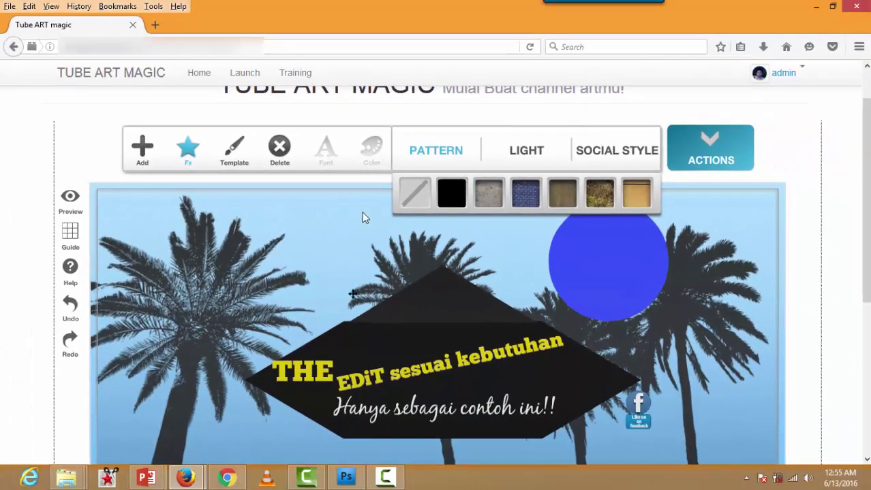
{"action": "left_click", "coordinate": [634, 204]}
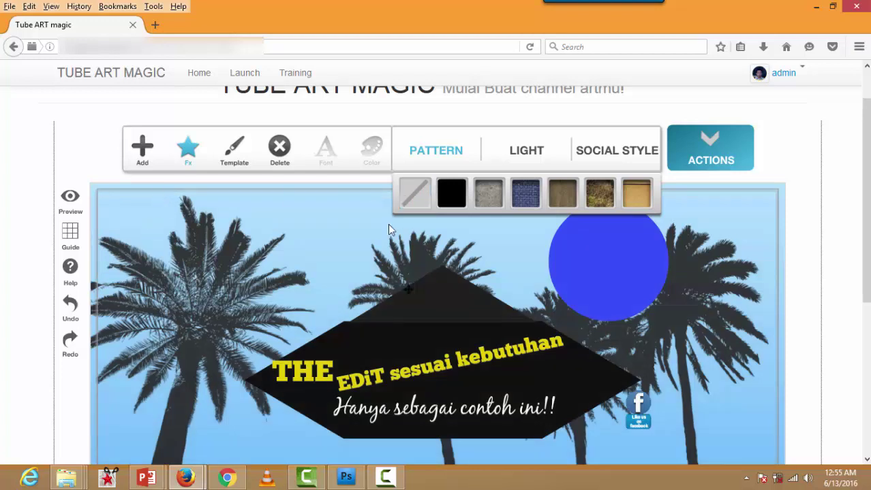
{"action": "left_click", "coordinate": [519, 152]}
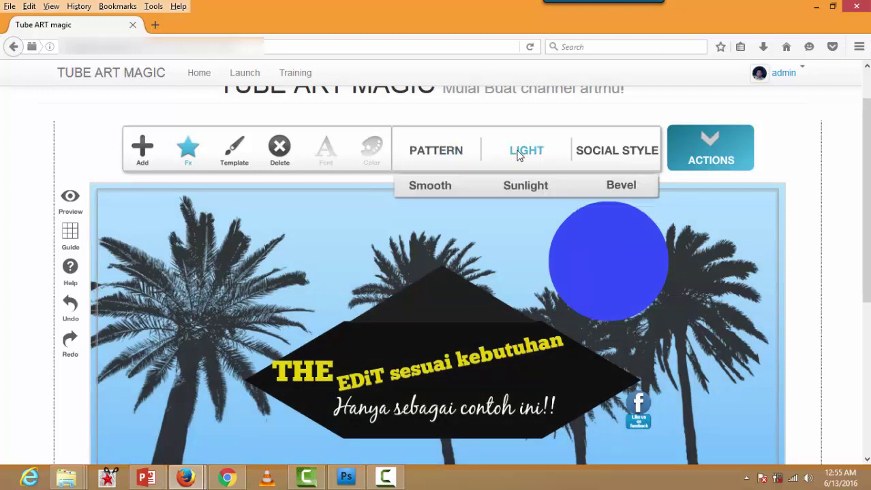
{"action": "left_click", "coordinate": [429, 185]}
{"action": "left_click", "coordinate": [188, 251]}
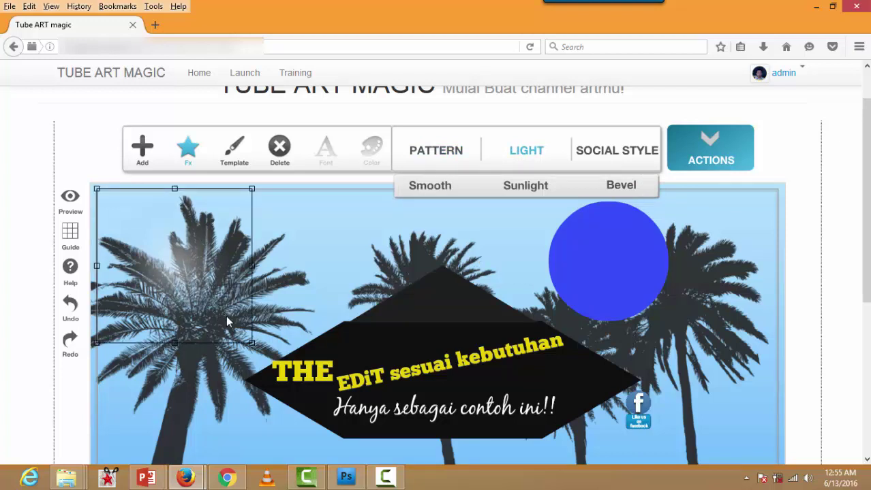
{"action": "left_click_drag", "start_coordinate": [252, 344], "coordinate": [283, 350]}
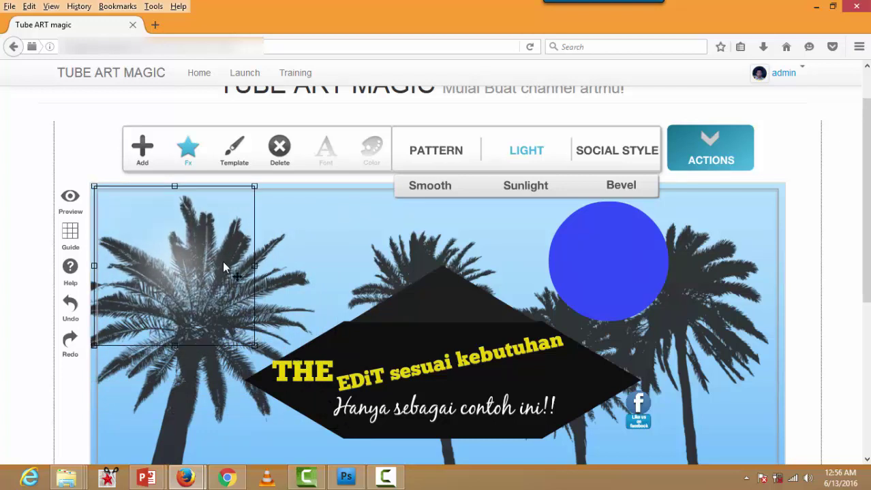
{"action": "key", "text": "Delete"}
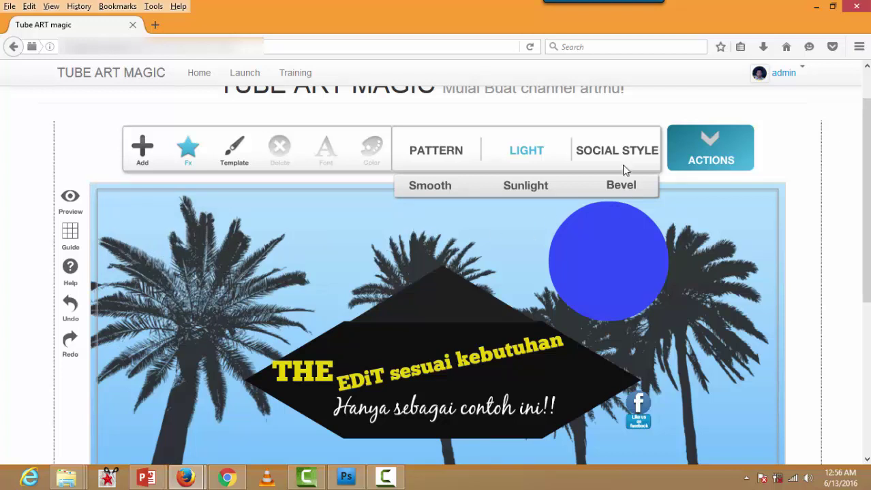
Step: Add, resize and reposition a Sunlight glow, then delete it
{"action": "left_click", "coordinate": [515, 186]}
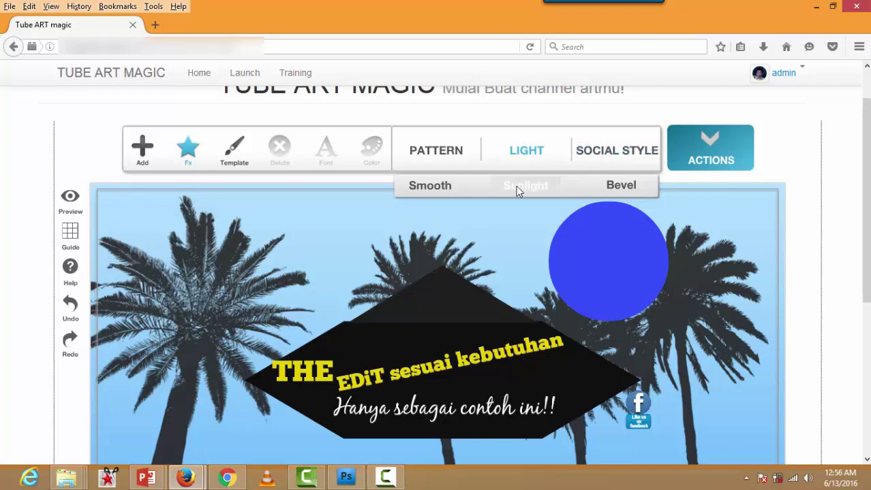
{"action": "left_click", "coordinate": [144, 207]}
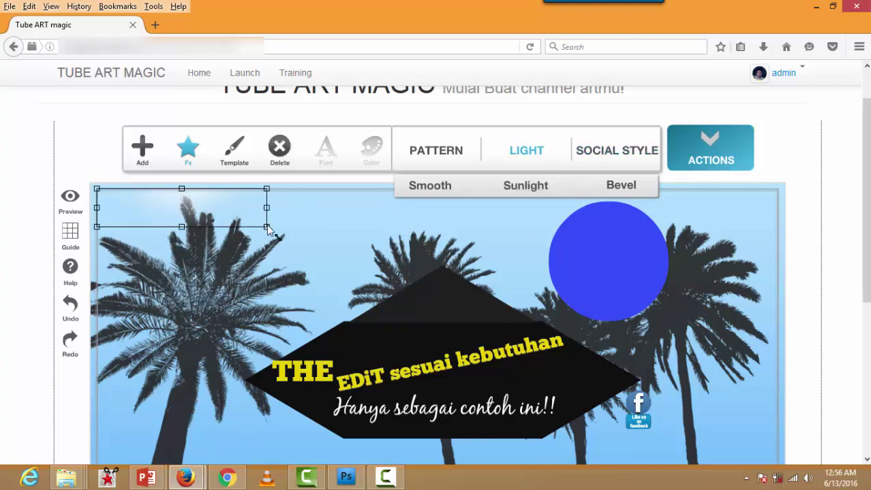
{"action": "left_click_drag", "start_coordinate": [268, 229], "coordinate": [353, 257]}
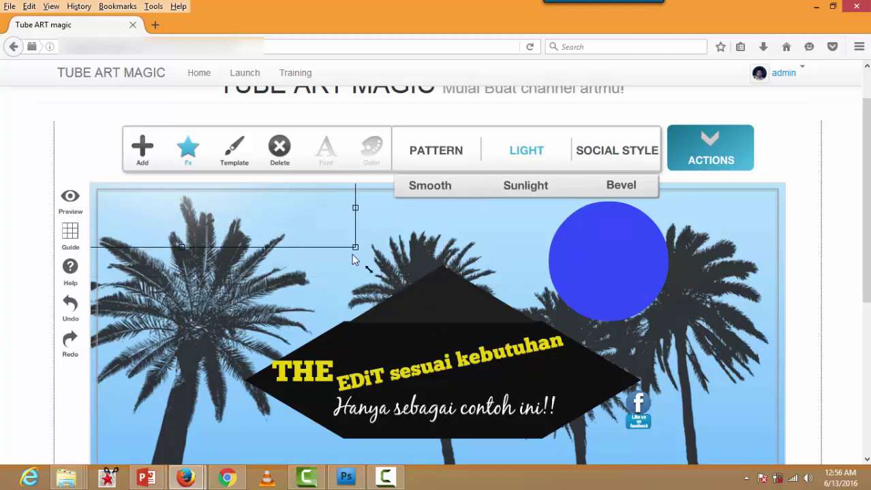
{"action": "left_click_drag", "start_coordinate": [291, 228], "coordinate": [543, 374]}
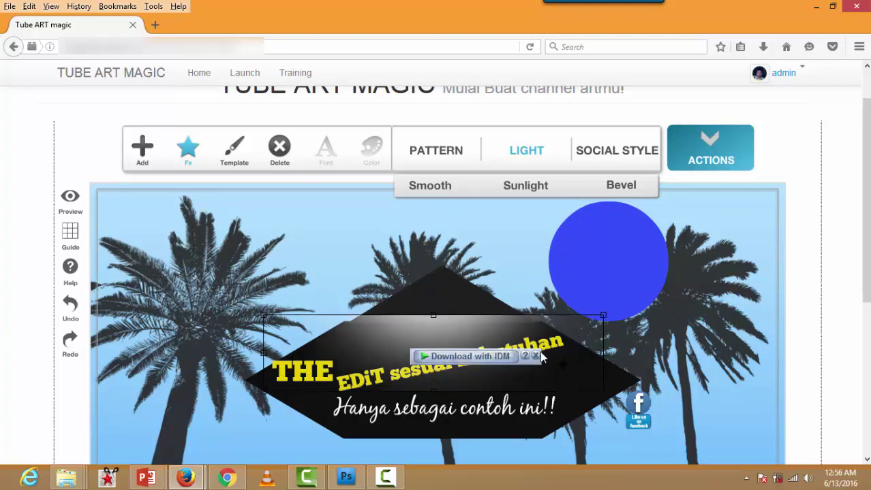
{"action": "left_click", "coordinate": [535, 356]}
{"action": "key", "text": "Delete"}
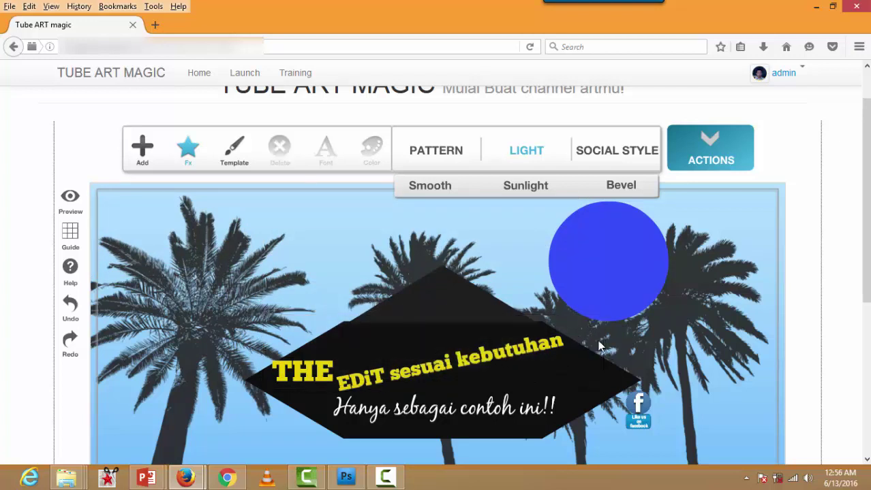
Step: Add a Bevel light band stretched across the banner's top-left and show the Facebook badge styles
{"action": "left_click", "coordinate": [610, 191]}
{"action": "left_click", "coordinate": [330, 224]}
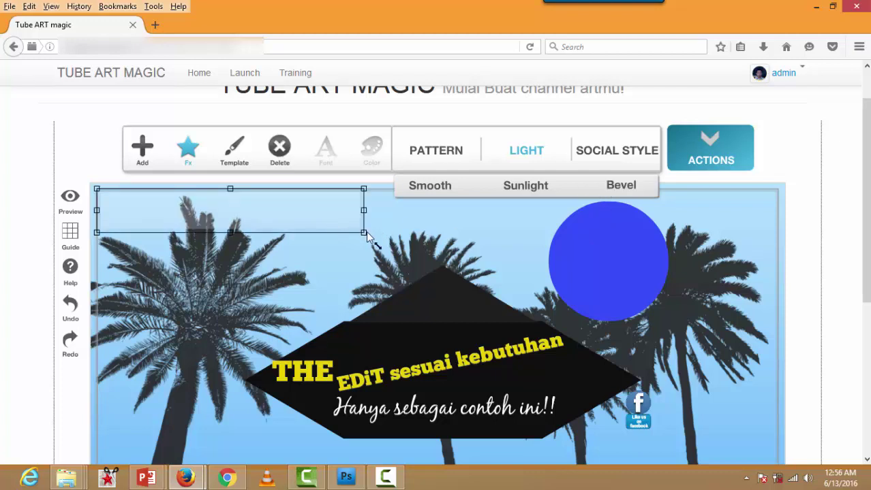
{"action": "left_click_drag", "start_coordinate": [364, 232], "coordinate": [515, 251]}
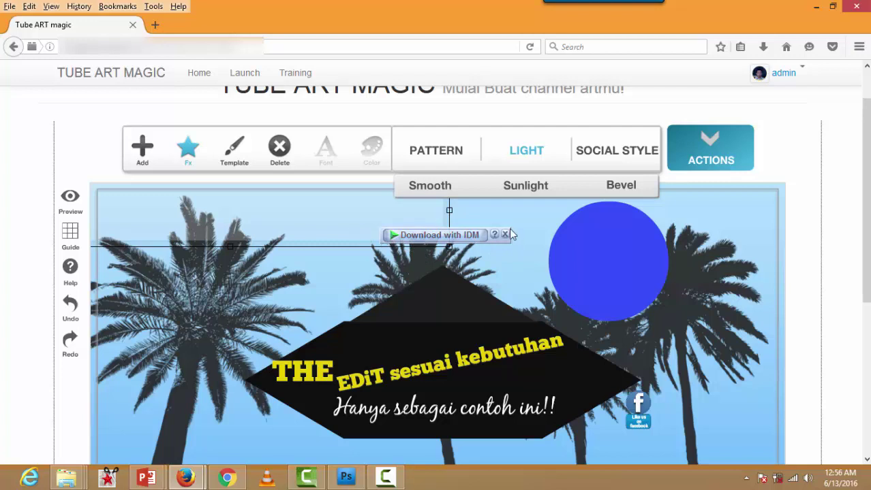
{"action": "left_click", "coordinate": [505, 236]}
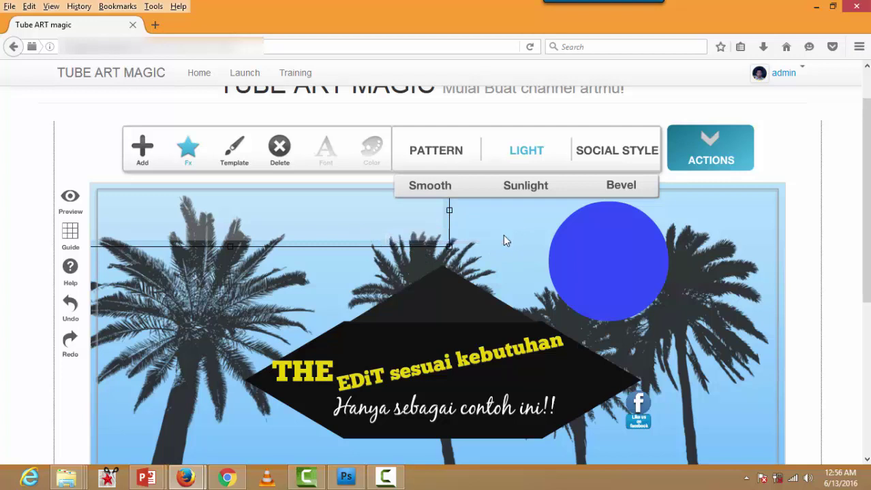
{"action": "left_click", "coordinate": [608, 153]}
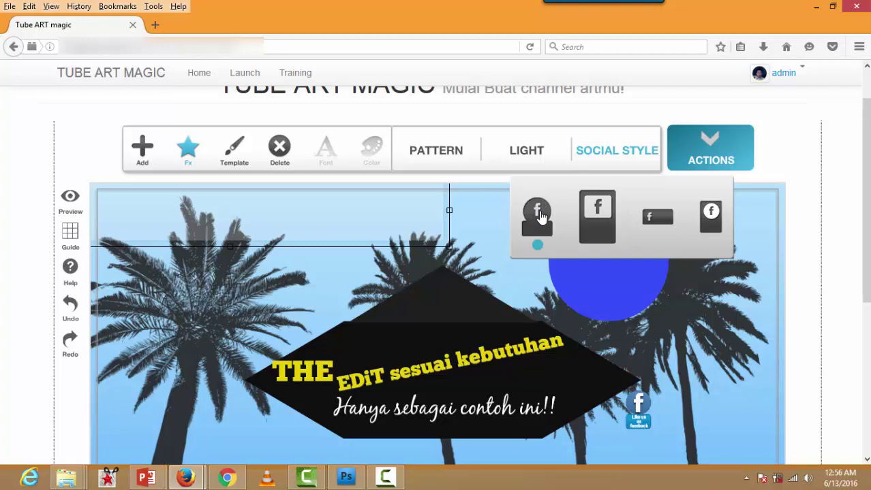
Step: Switch the Facebook badge to the second style, then load the Doctor template
{"action": "left_click", "coordinate": [601, 214]}
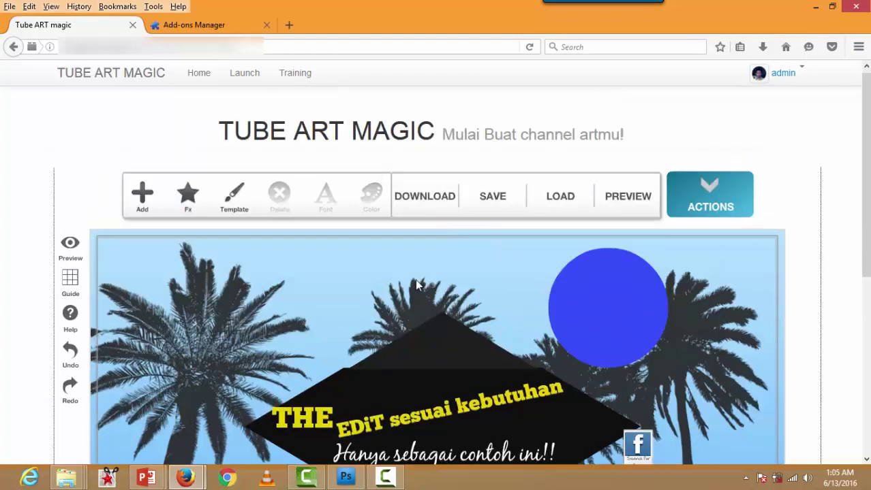
{"action": "left_click", "coordinate": [236, 197]}
{"action": "scroll", "coordinate": [278, 248], "scroll_direction": "up", "scroll_amount": 3}
{"action": "scroll", "coordinate": [310, 279], "scroll_direction": "down", "scroll_amount": 3}
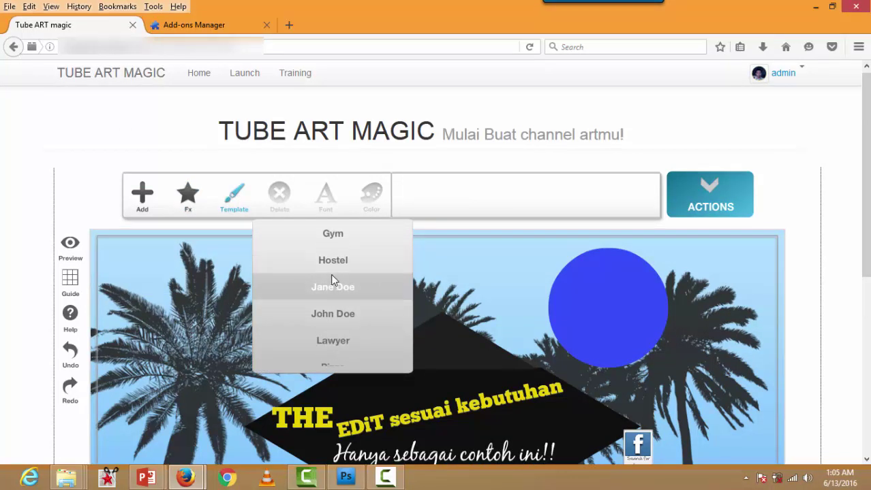
{"action": "scroll", "coordinate": [332, 272], "scroll_direction": "up", "scroll_amount": 3}
{"action": "scroll", "coordinate": [332, 266], "scroll_direction": "down", "scroll_amount": 1}
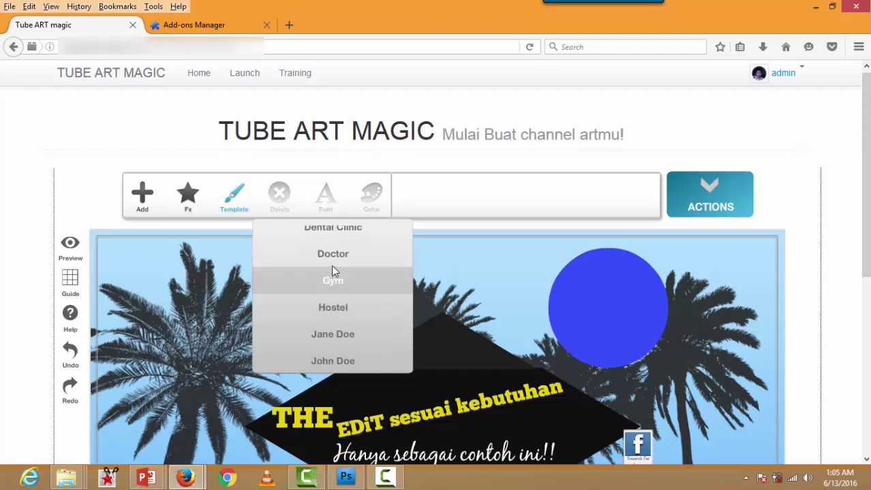
{"action": "scroll", "coordinate": [331, 267], "scroll_direction": "up", "scroll_amount": 1}
{"action": "left_click", "coordinate": [331, 269]}
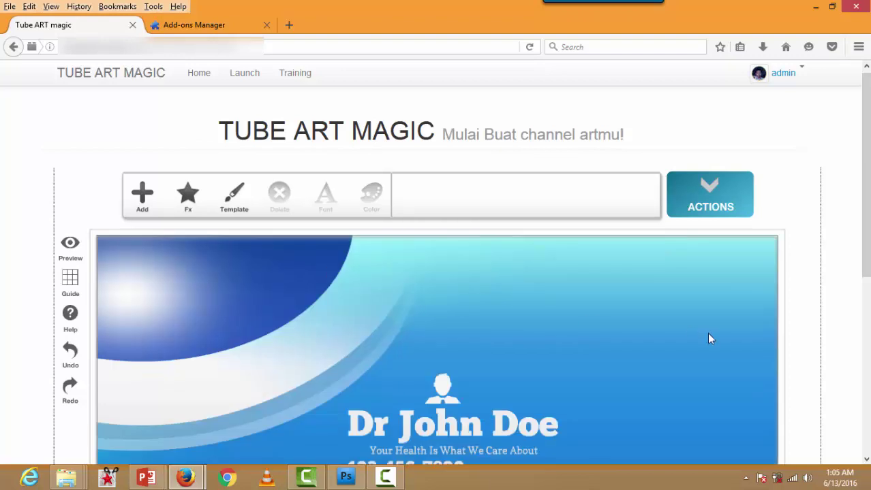
Step: Replace the doctor's name headline with a new name
{"action": "scroll", "coordinate": [863, 231], "scroll_direction": "down", "scroll_amount": 3}
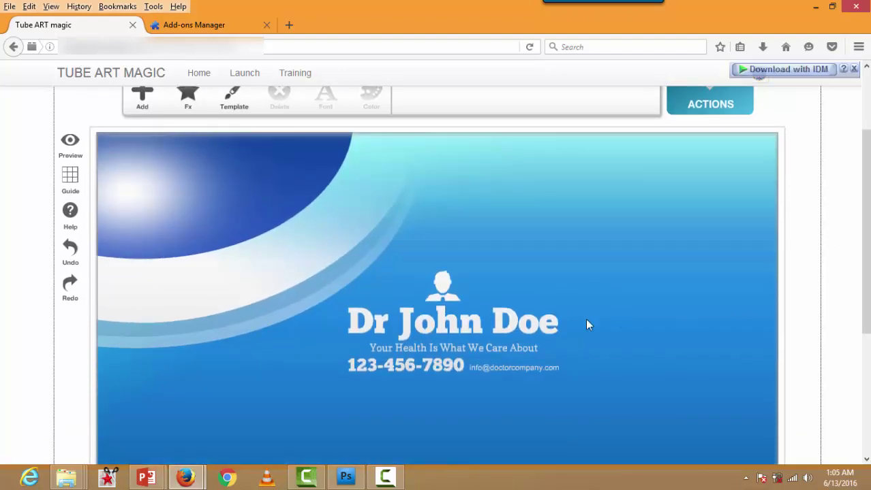
{"action": "double_click", "coordinate": [519, 322]}
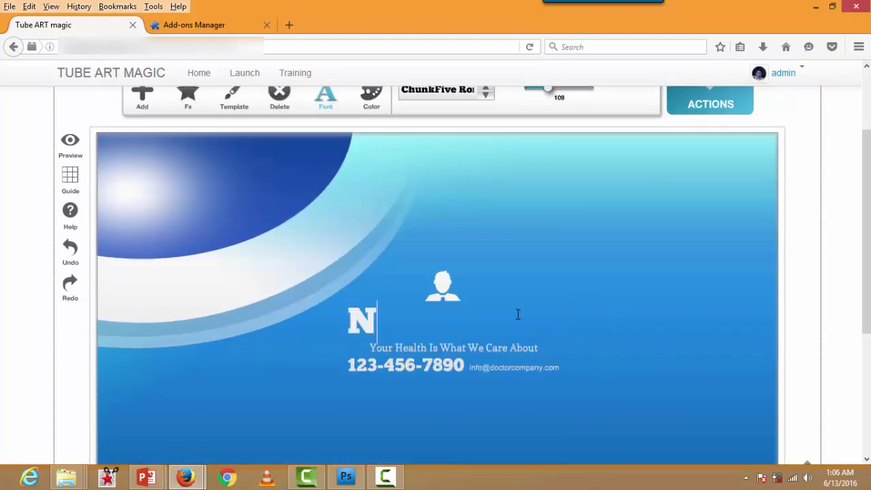
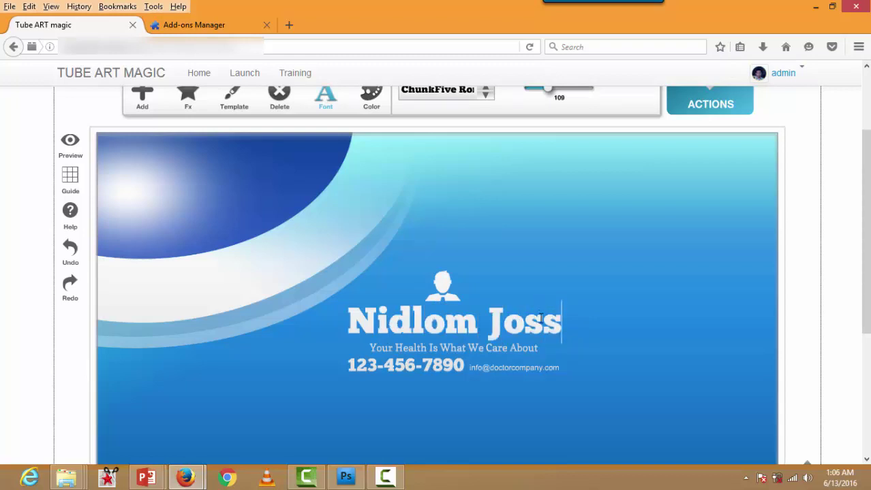
{"action": "left_click", "coordinate": [505, 259]}
{"action": "left_click", "coordinate": [443, 283]}
{"action": "left_click", "coordinate": [487, 319]}
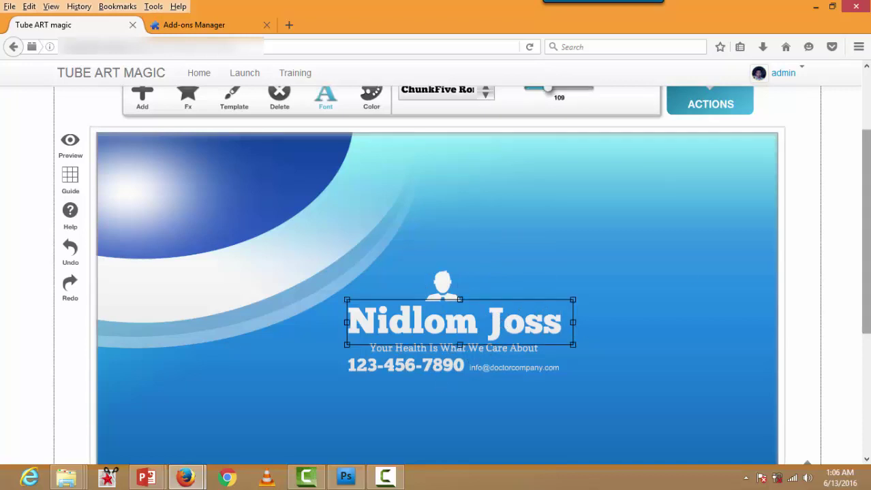
Step: Enlarge the name text slightly to size 118 and tilt it
{"action": "left_click_drag", "start_coordinate": [867, 182], "coordinate": [868, 149]}
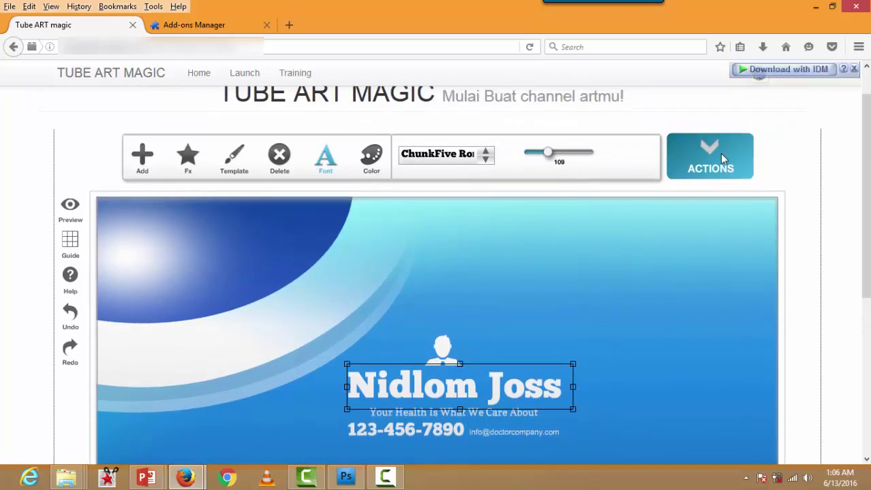
{"action": "left_click", "coordinate": [852, 69]}
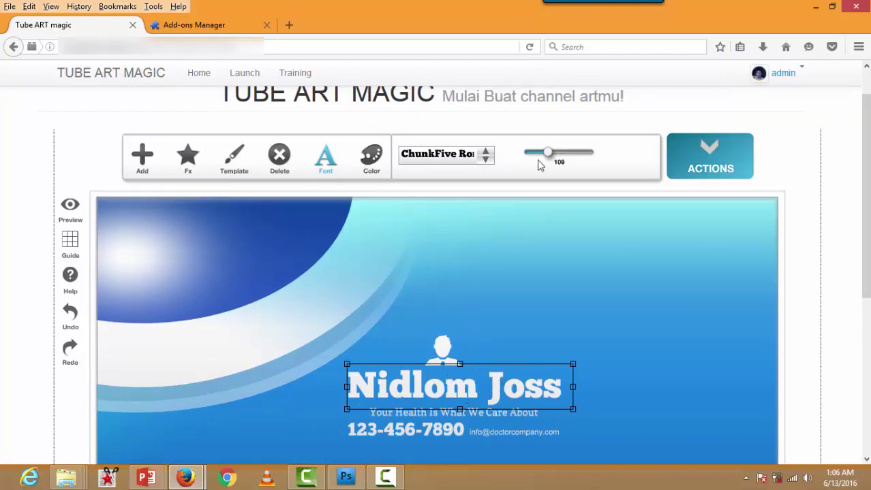
{"action": "mouse_move", "coordinate": [551, 152]}
{"action": "left_mouse_down"}
{"action": "mouse_move", "coordinate": [570, 151]}
{"action": "mouse_move", "coordinate": [556, 152]}
{"action": "left_mouse_up"}
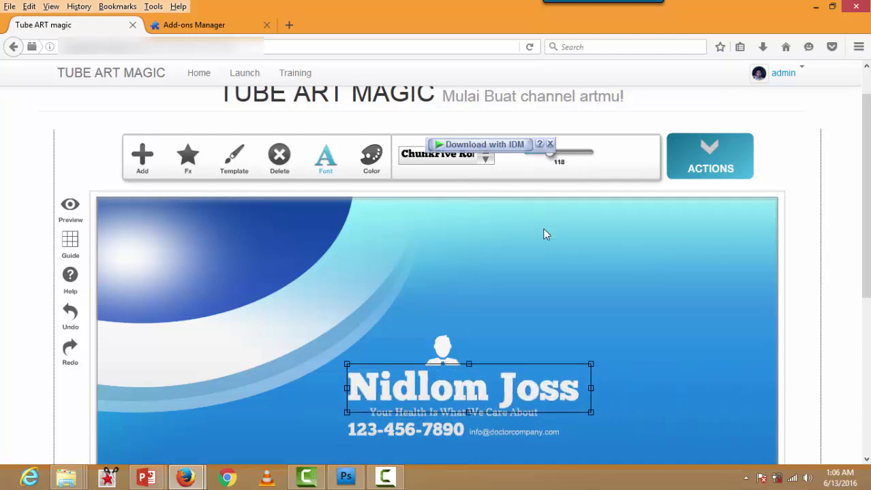
{"action": "left_click_drag", "start_coordinate": [590, 360], "coordinate": [530, 383]}
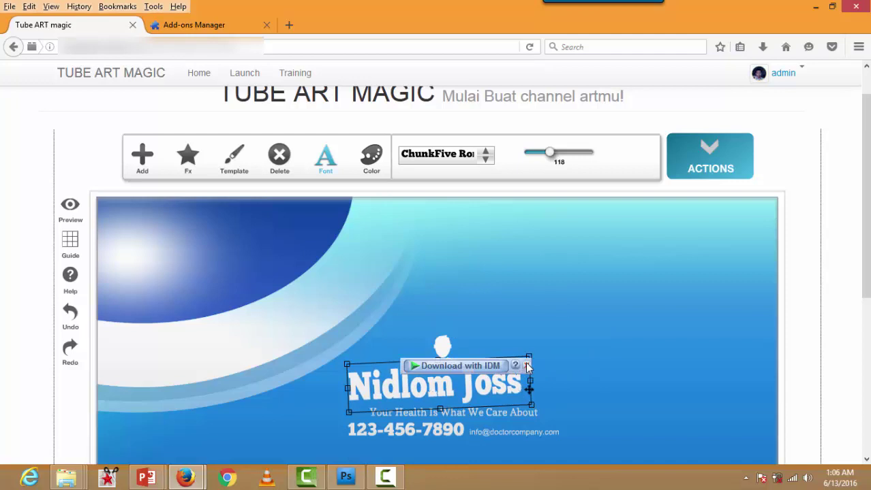
Step: Colour the name text orange
{"action": "left_click", "coordinate": [370, 159]}
{"action": "left_click_drag", "start_coordinate": [443, 219], "coordinate": [382, 225]}
{"action": "left_click", "coordinate": [370, 163]}
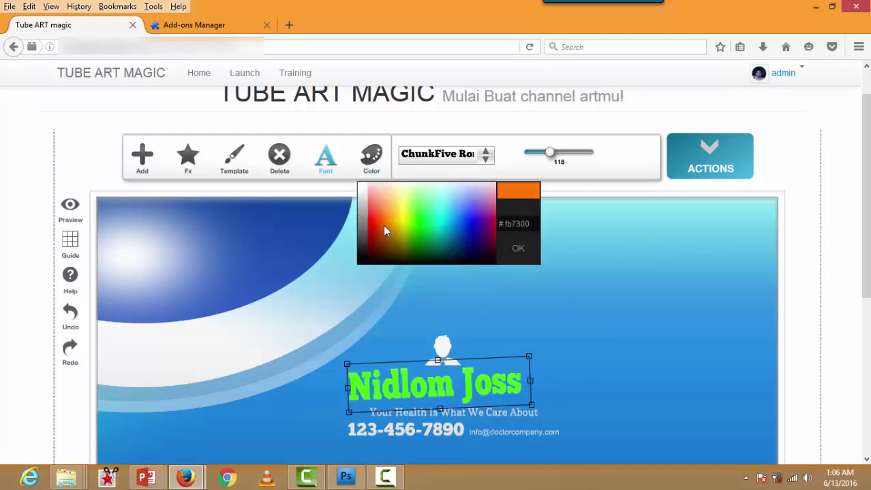
{"action": "left_click", "coordinate": [354, 231]}
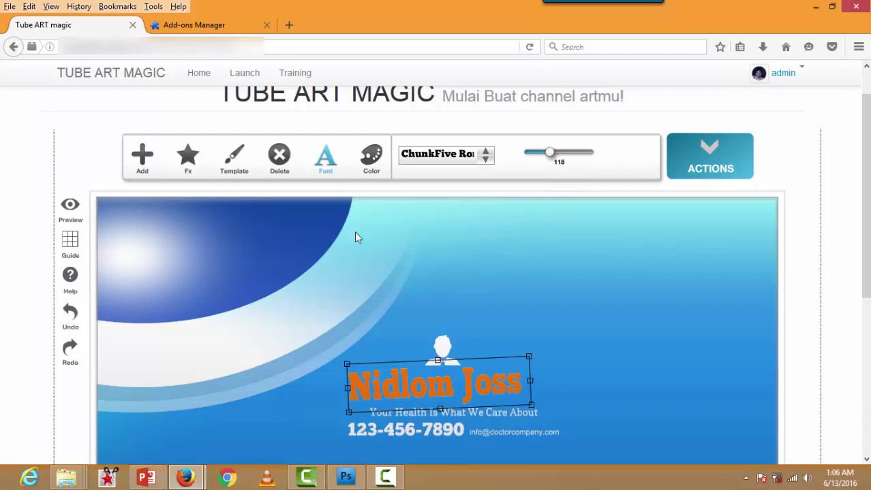
{"action": "left_click", "coordinate": [516, 243]}
{"action": "left_click", "coordinate": [471, 232]}
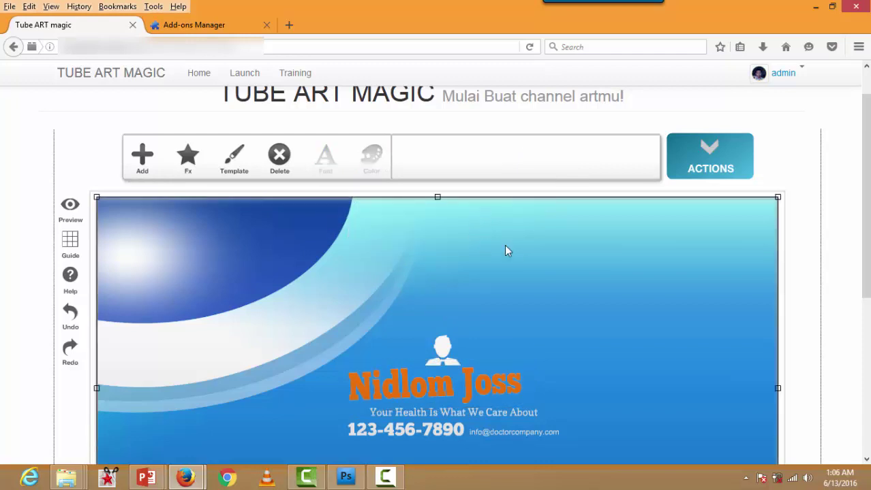
Step: Load the Car Rental template from the template list
{"action": "left_click", "coordinate": [230, 164]}
{"action": "scroll", "coordinate": [381, 235], "scroll_direction": "up", "scroll_amount": 2}
{"action": "scroll", "coordinate": [362, 211], "scroll_direction": "down", "scroll_amount": 2}
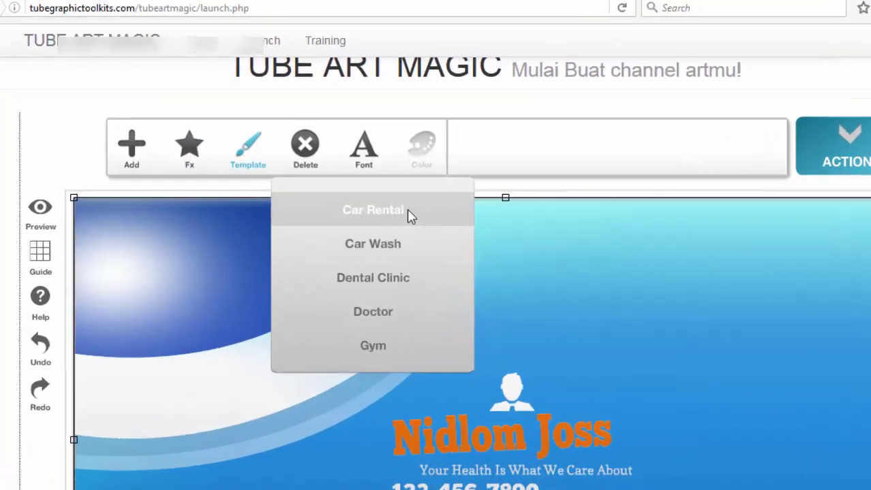
{"action": "scroll", "coordinate": [344, 199], "scroll_direction": "up", "scroll_amount": 1}
{"action": "scroll", "coordinate": [486, 211], "scroll_direction": "up", "scroll_amount": 2}
{"action": "scroll", "coordinate": [491, 218], "scroll_direction": "down", "scroll_amount": 3}
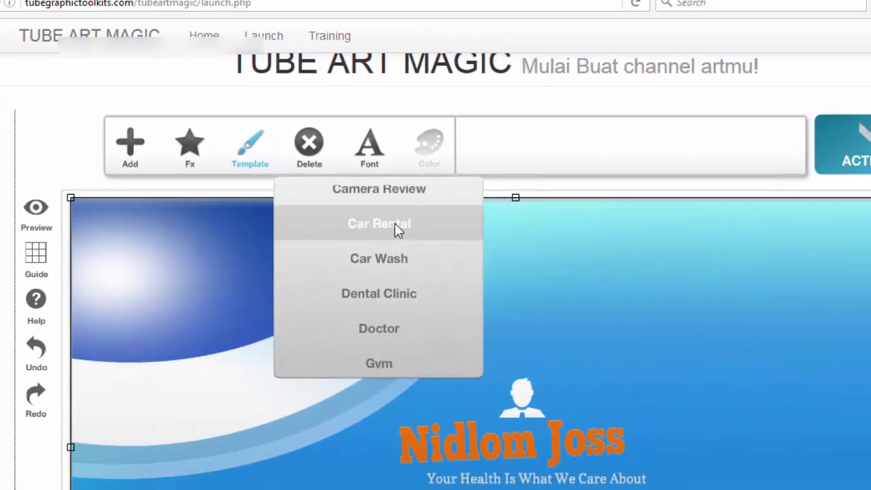
{"action": "left_click", "coordinate": [481, 246]}
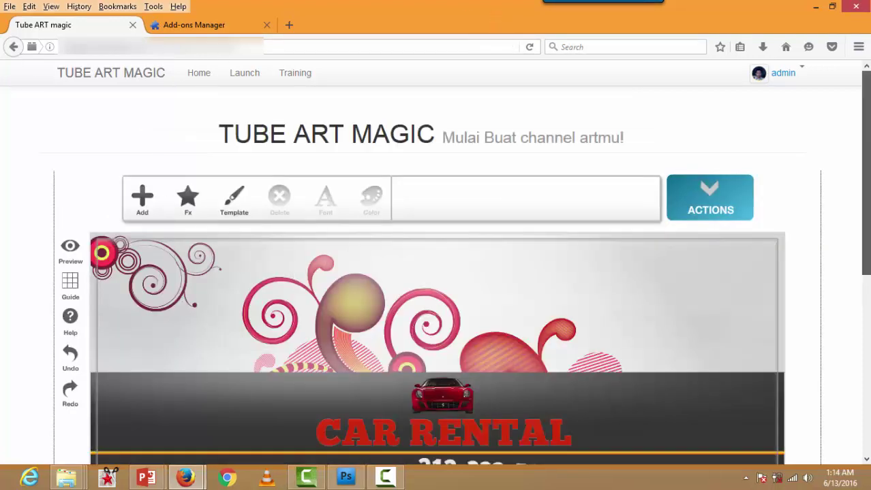
Step: Retype the red CAR RENTAL headline as 'SEWA MOBIL MURAH'
{"action": "scroll", "coordinate": [500, 313], "scroll_direction": "down", "scroll_amount": 3}
{"action": "left_click", "coordinate": [501, 314]}
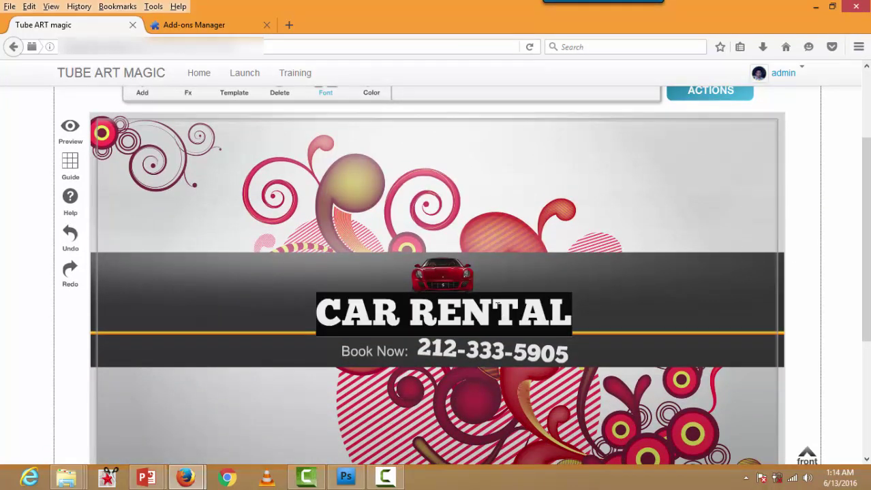
{"action": "type", "text": "SEWA"}
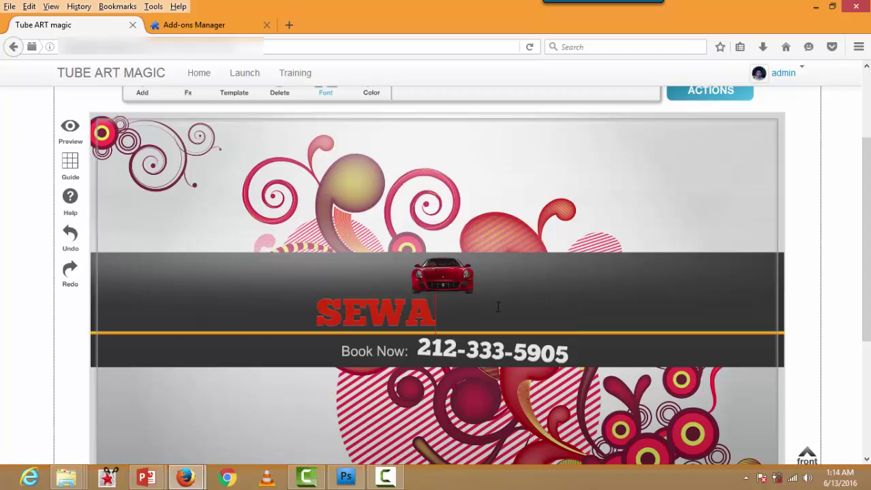
{"action": "type", "text": " MOBIL M"}
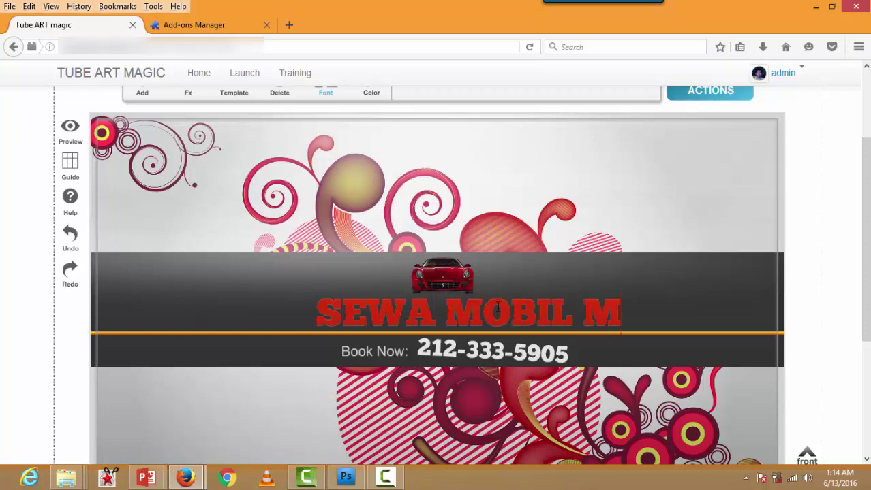
{"action": "type", "text": "URAG"}
{"action": "key", "text": "BackSpace"}
{"action": "type", "text": "H"}
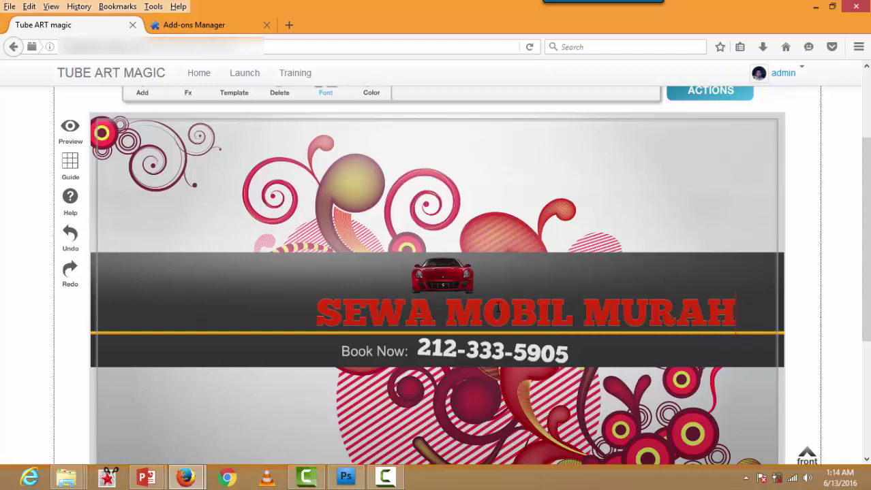
Step: Change the 'Book Now:' label to 'Telpon:'
{"action": "left_click", "coordinate": [395, 351]}
{"action": "type", "text": "Telpon:"}
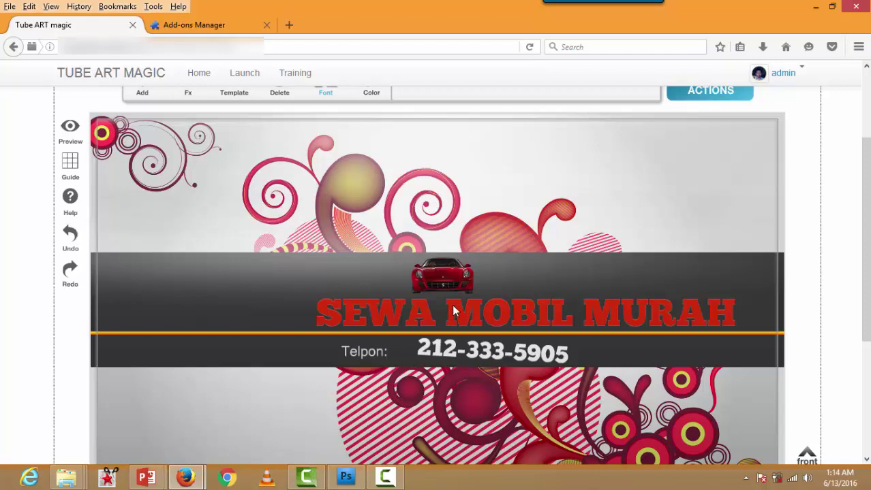
{"action": "left_click", "coordinate": [473, 318]}
Step: Scale the 'SEWA MOBIL MURAH' headline down to size 141 and centre it under the red car
{"action": "left_click_drag", "start_coordinate": [512, 320], "coordinate": [471, 314]}
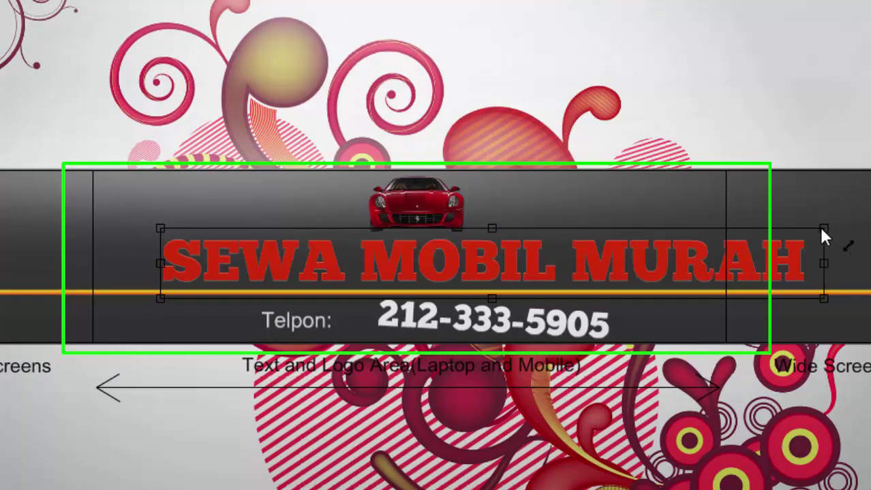
{"action": "left_click_drag", "start_coordinate": [822, 232], "coordinate": [811, 245]}
{"action": "left_click_drag", "start_coordinate": [637, 269], "coordinate": [559, 269]}
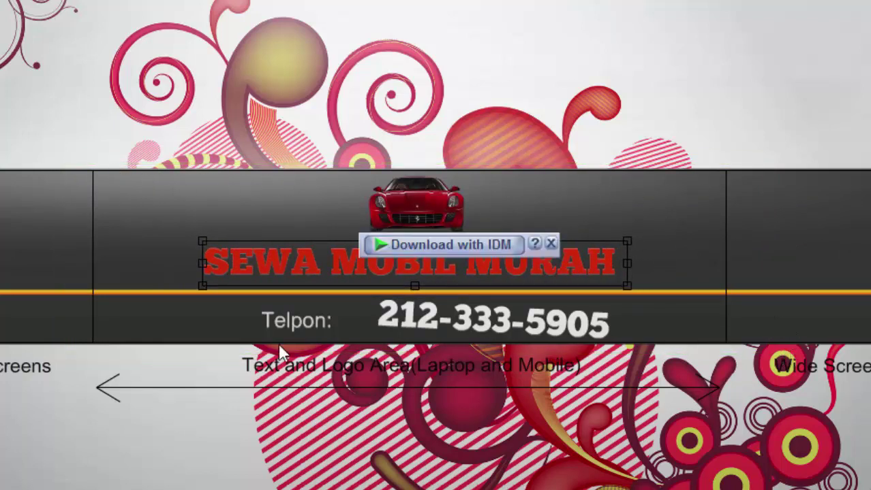
{"action": "left_click", "coordinate": [551, 244]}
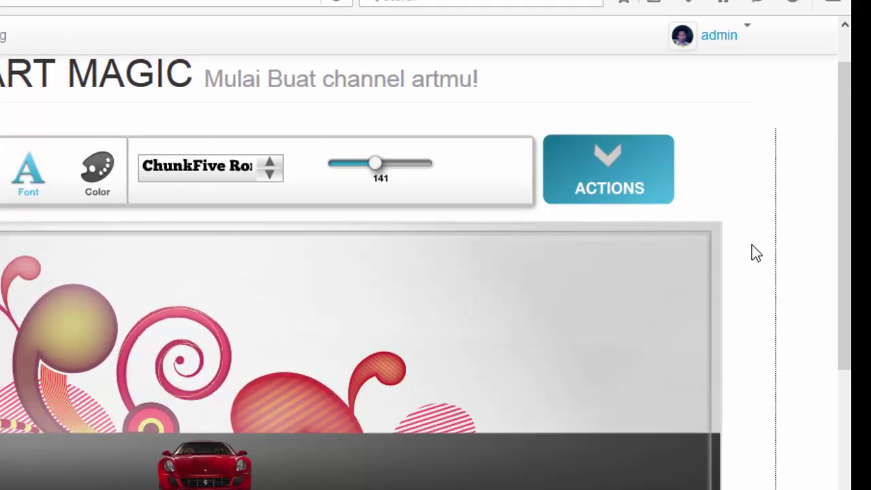
Step: Start the download from the ACTIONS menu so the save dialog proposes 'cover'
{"action": "left_click", "coordinate": [617, 180]}
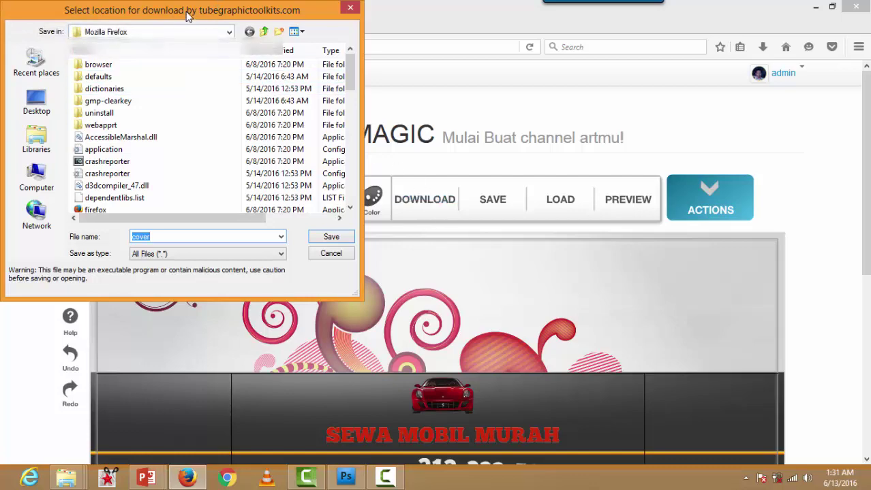
Step: Save the banner as 'channel art contoh' in the Pictures library and open the saved image
{"action": "left_click_drag", "start_coordinate": [249, 10], "coordinate": [325, 94]}
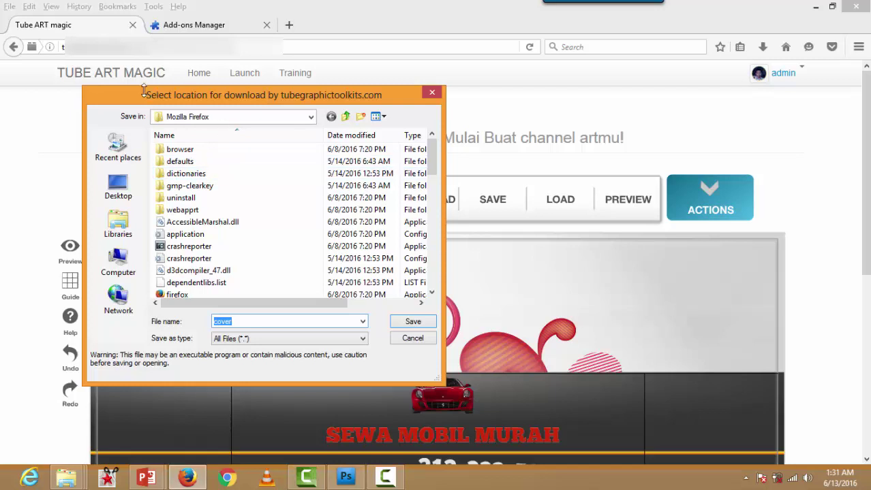
{"action": "left_click_drag", "start_coordinate": [134, 96], "coordinate": [86, 99]}
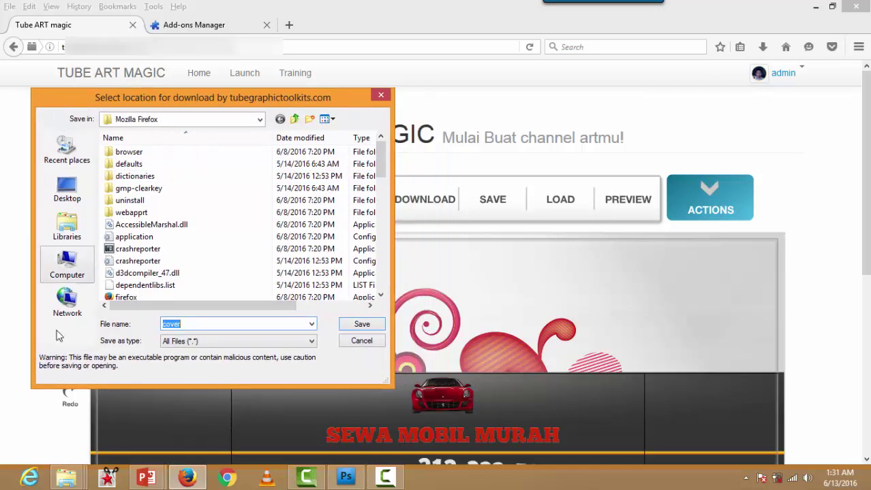
{"action": "left_click", "coordinate": [75, 231]}
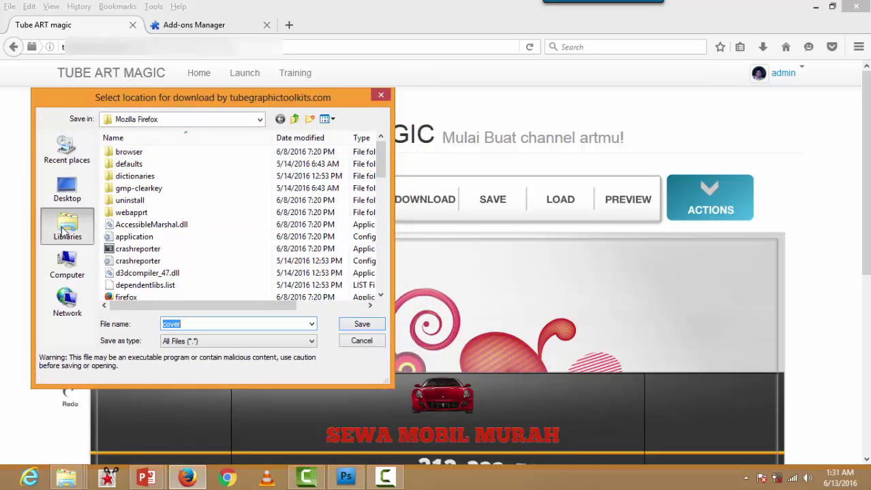
{"action": "double_click", "coordinate": [259, 179]}
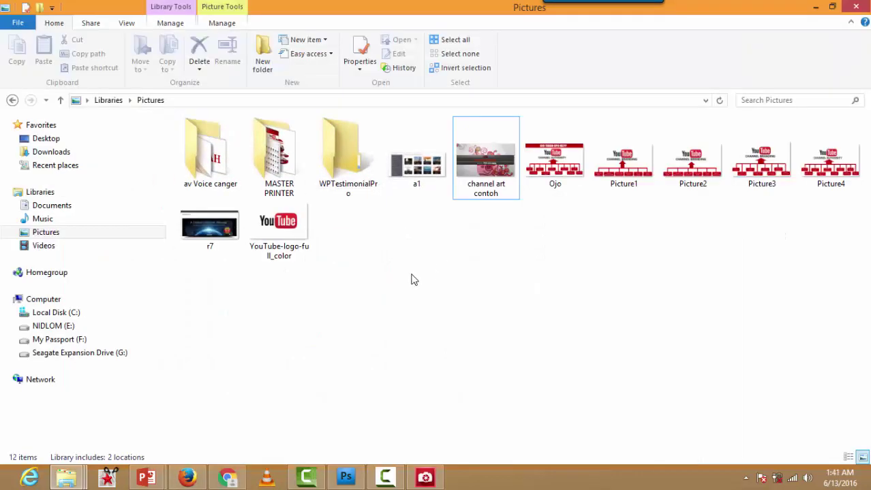
{"action": "double_click", "coordinate": [481, 164]}
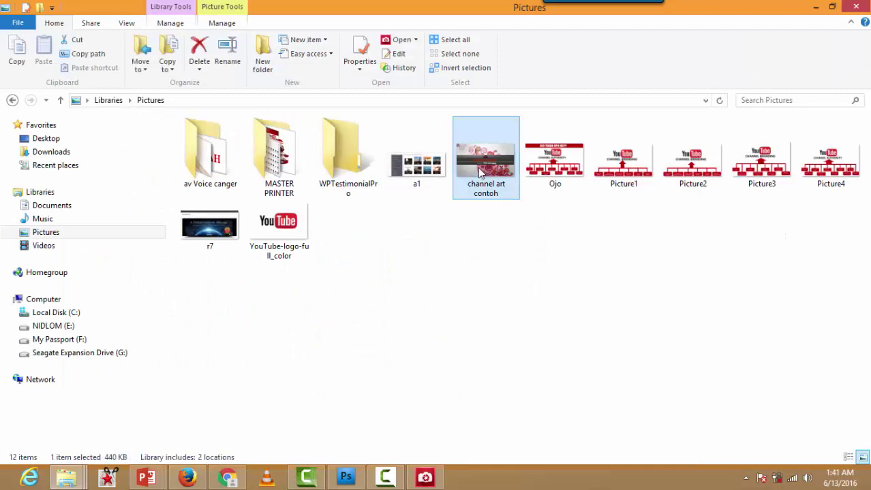